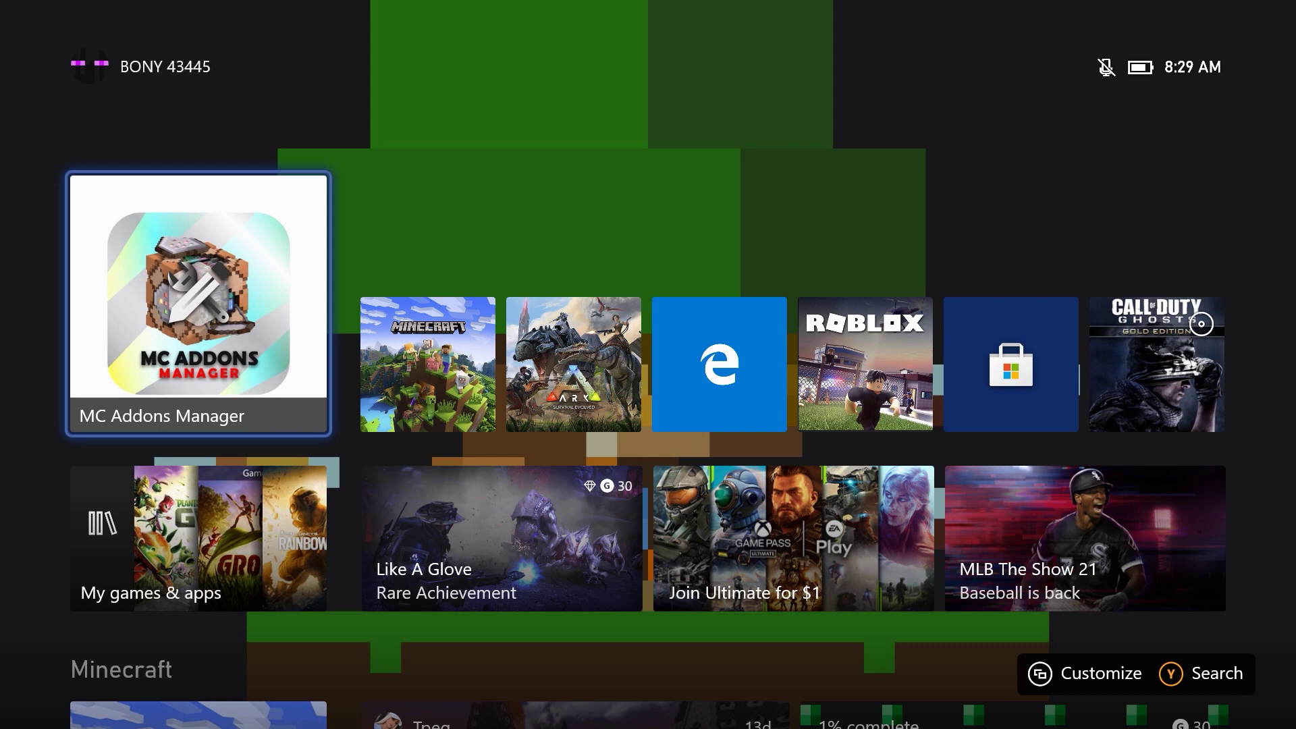
Launch the Microsoft Store from the Xbox guide's bottom row
key("super")
key("Down")
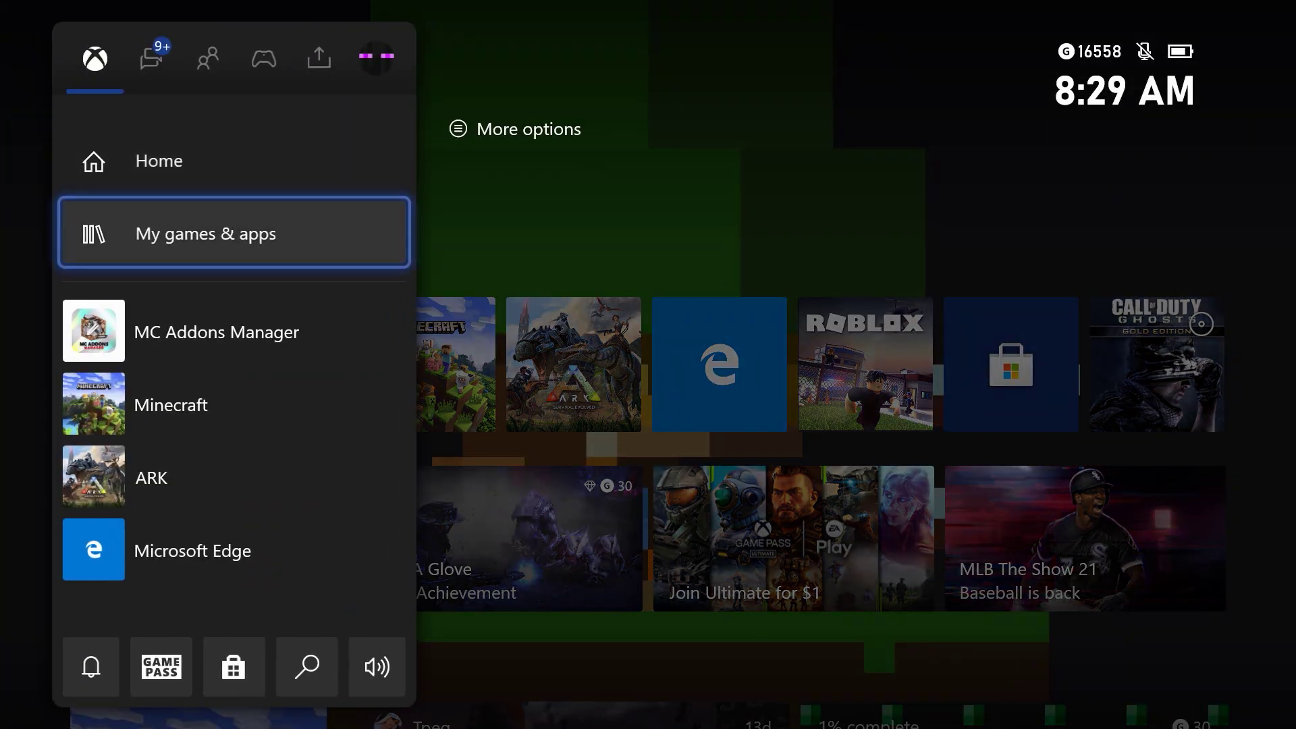
key("Down")
key("Down")
key("Down")
key("Down")
key("Down")
key("Right")
key("Right")
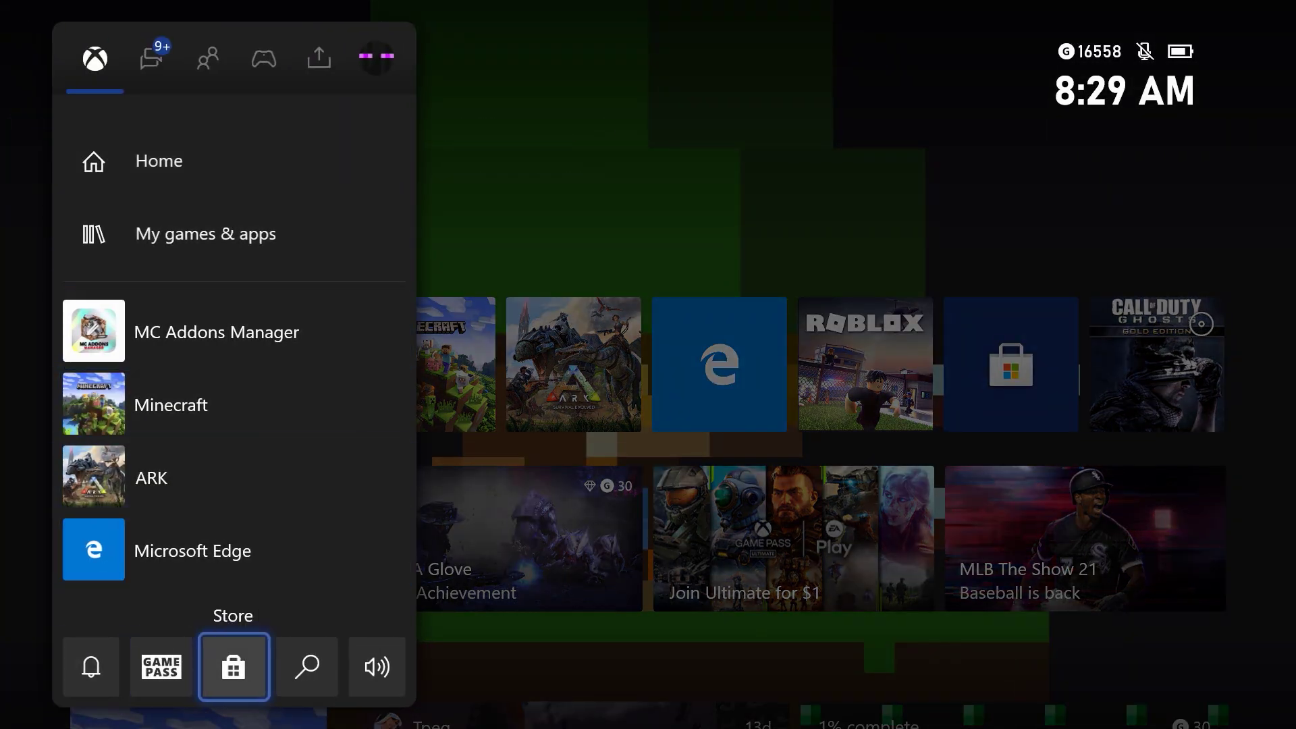
key("Return")
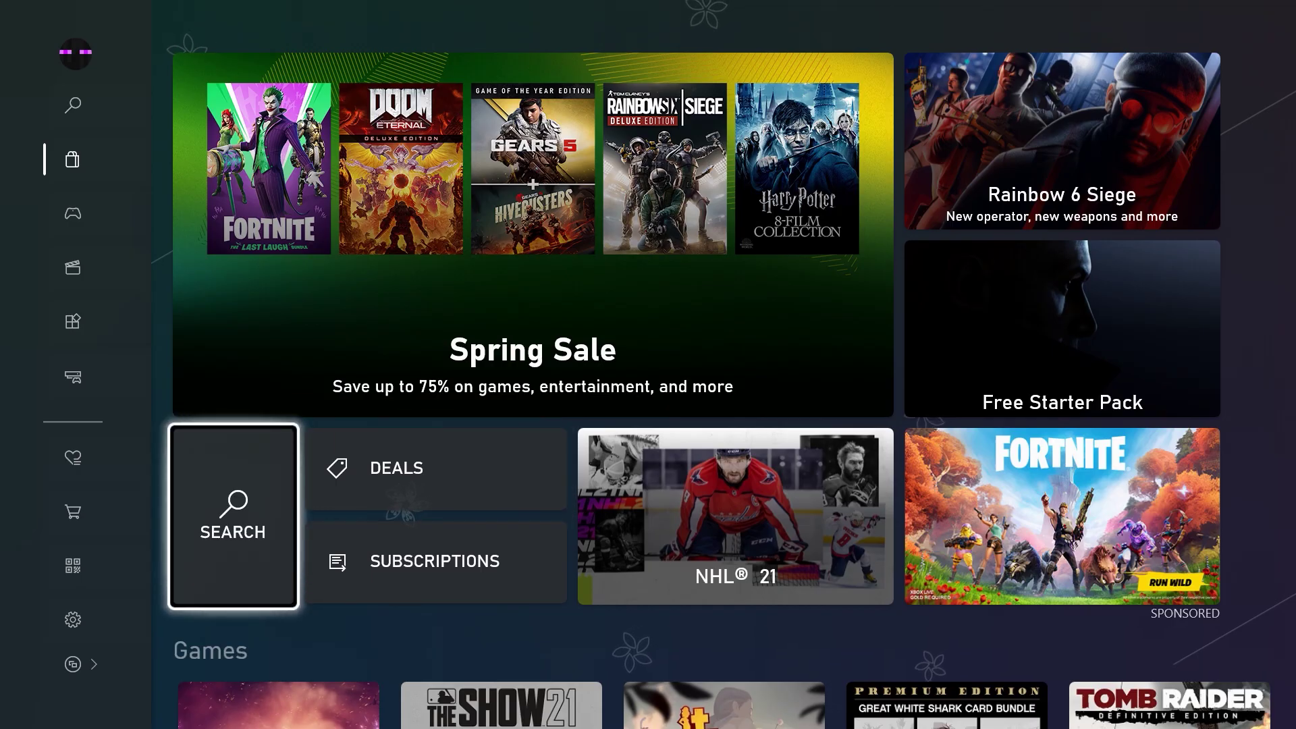
Search the Store for 'Mc add' using the on-screen keyboard
key("Return")
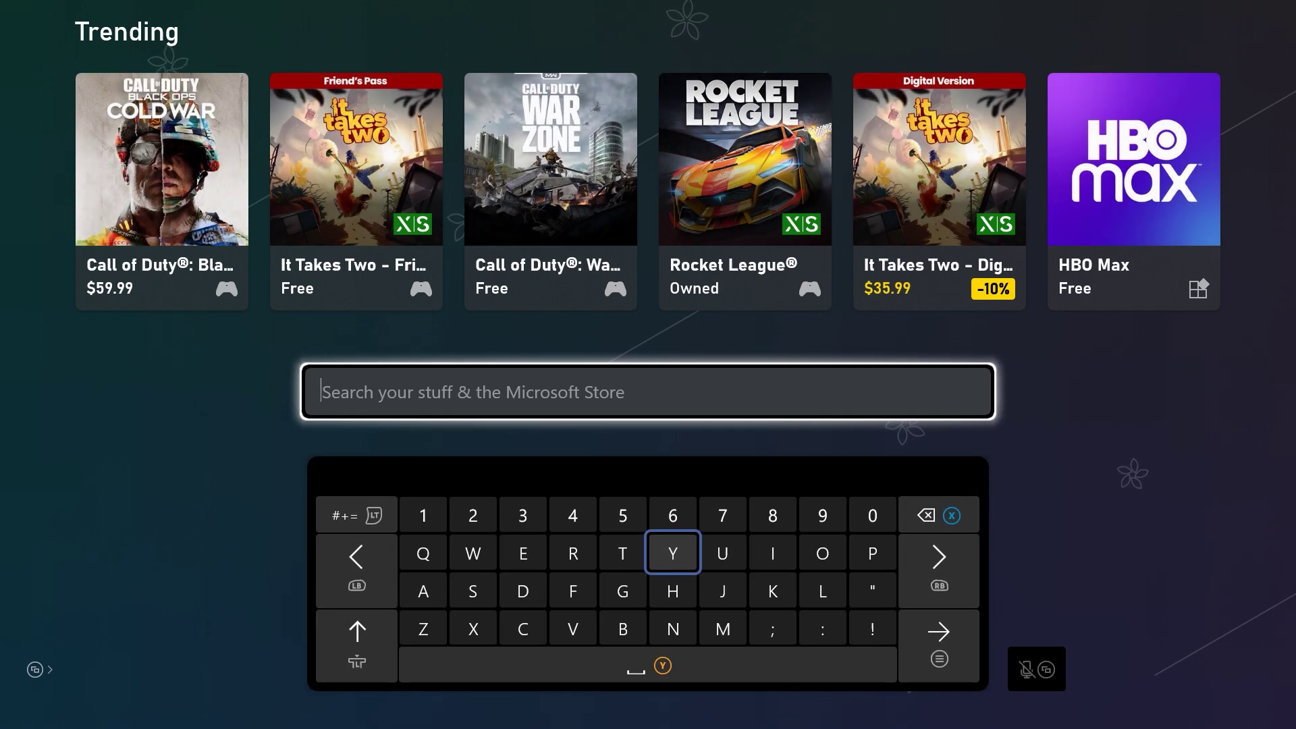
key("Down")
key("Down")
key("Right")
key("Return")
key("Left")
key("Left")
key("Left")
key("Left")
key("Return")
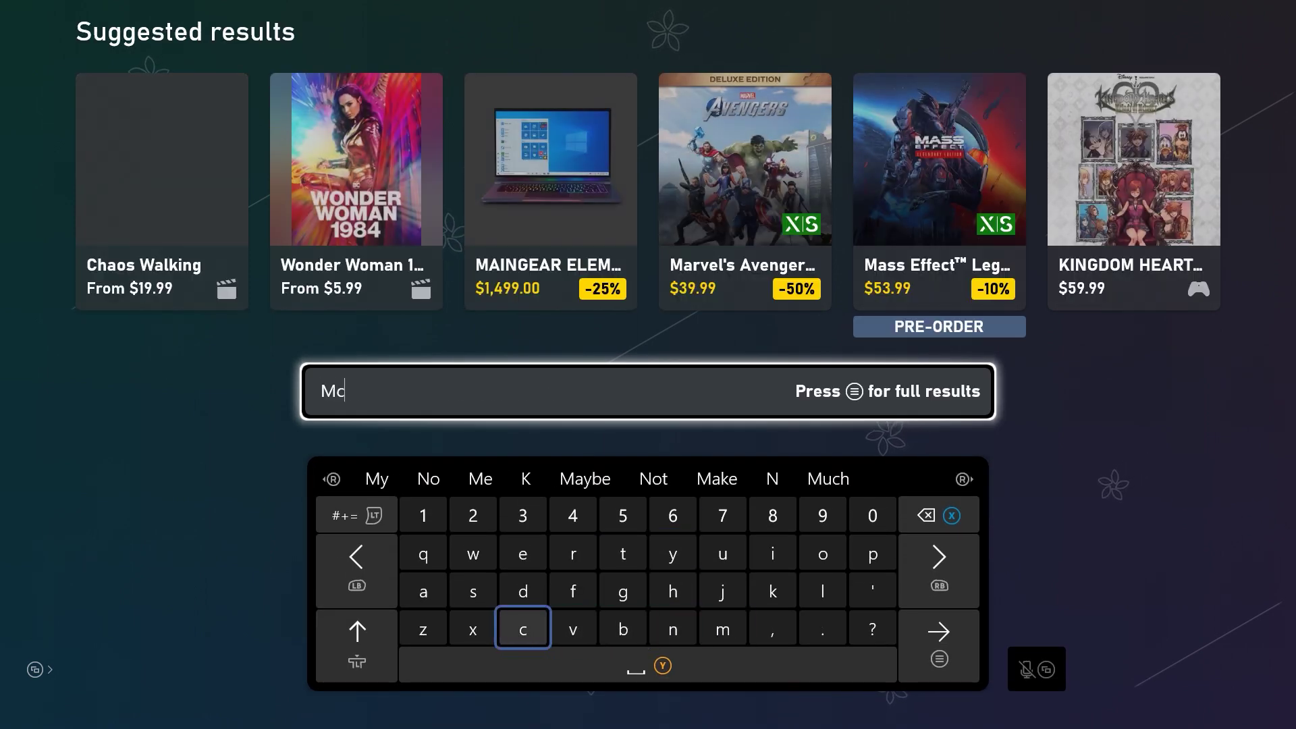
key("space")
key("Up")
key("Left")
key("Left")
key("Return")
key("Right")
key("Right")
key("Return")
key("Return")
key("Right")
key("Escape")
Open the MC Addons Manager result to view its owned product page
key("Up")
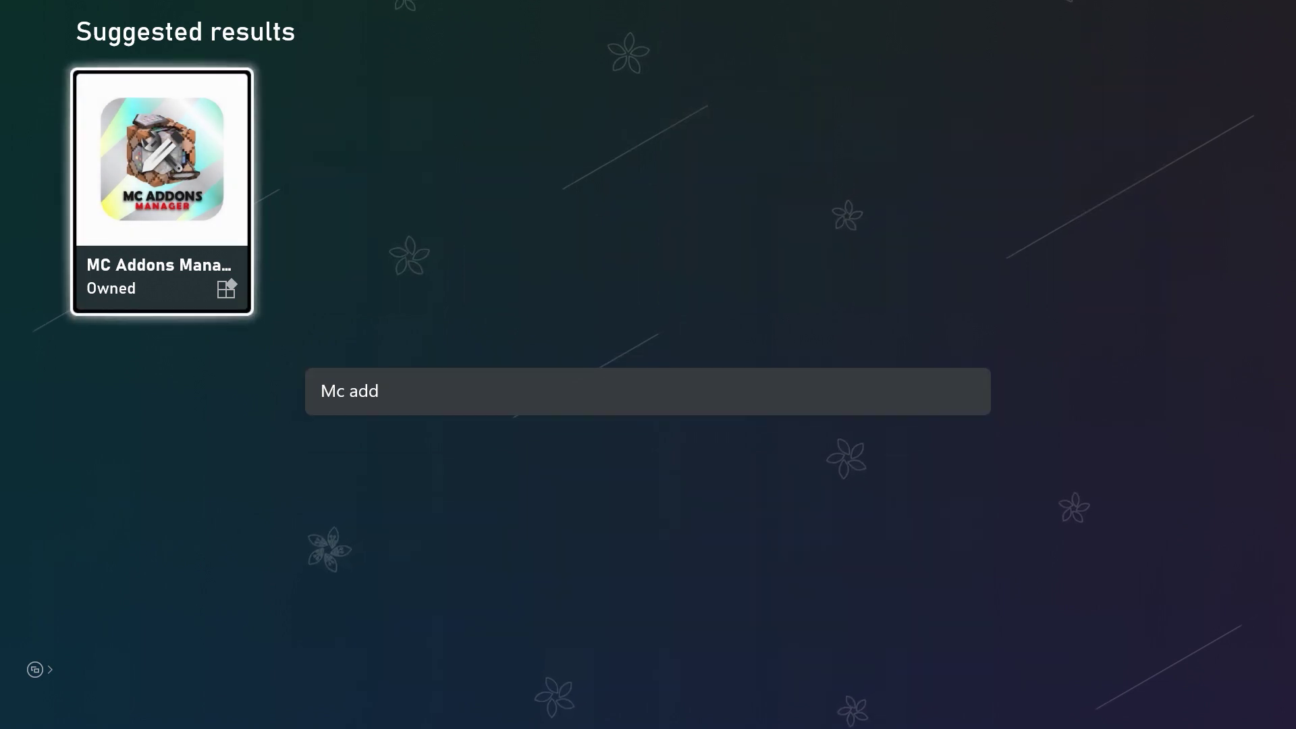
key("Return")
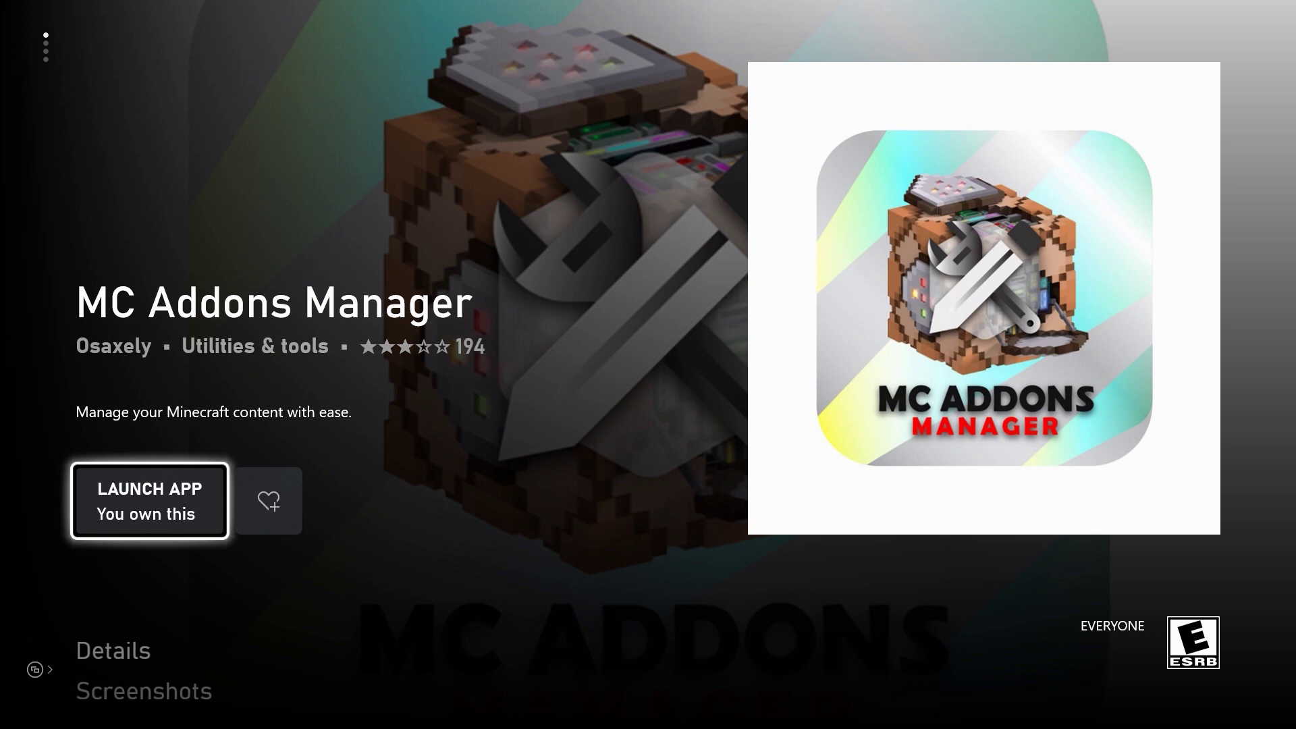
key("super")
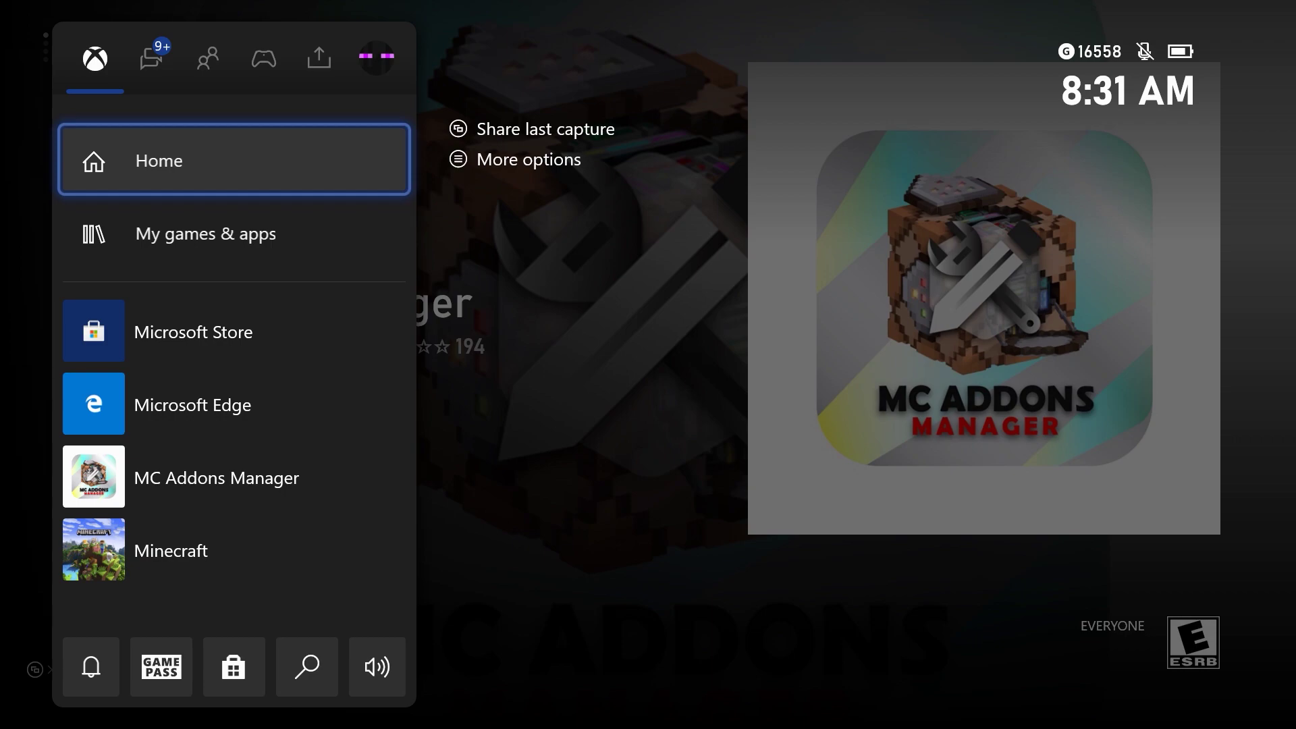
Go back to the Home dashboard and launch Microsoft Edge on mcpedl.com
key("Return")
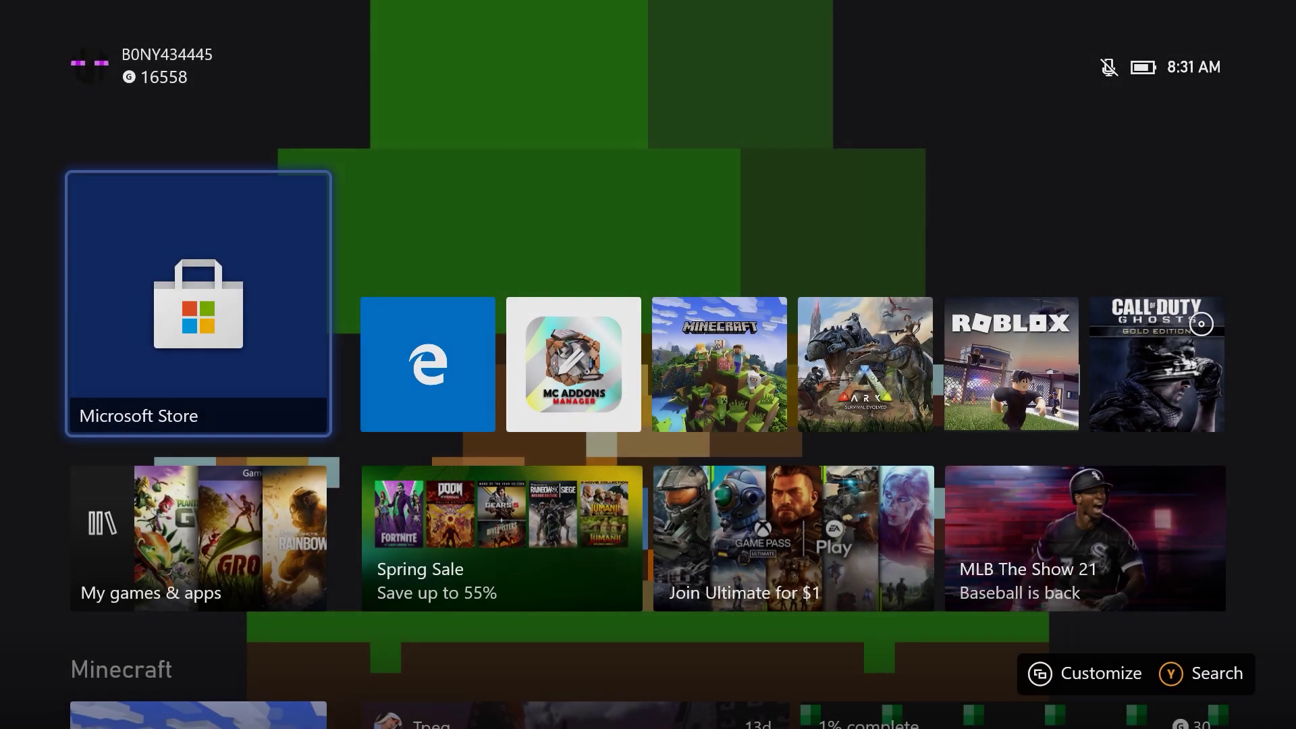
key("Left")
key("Return")
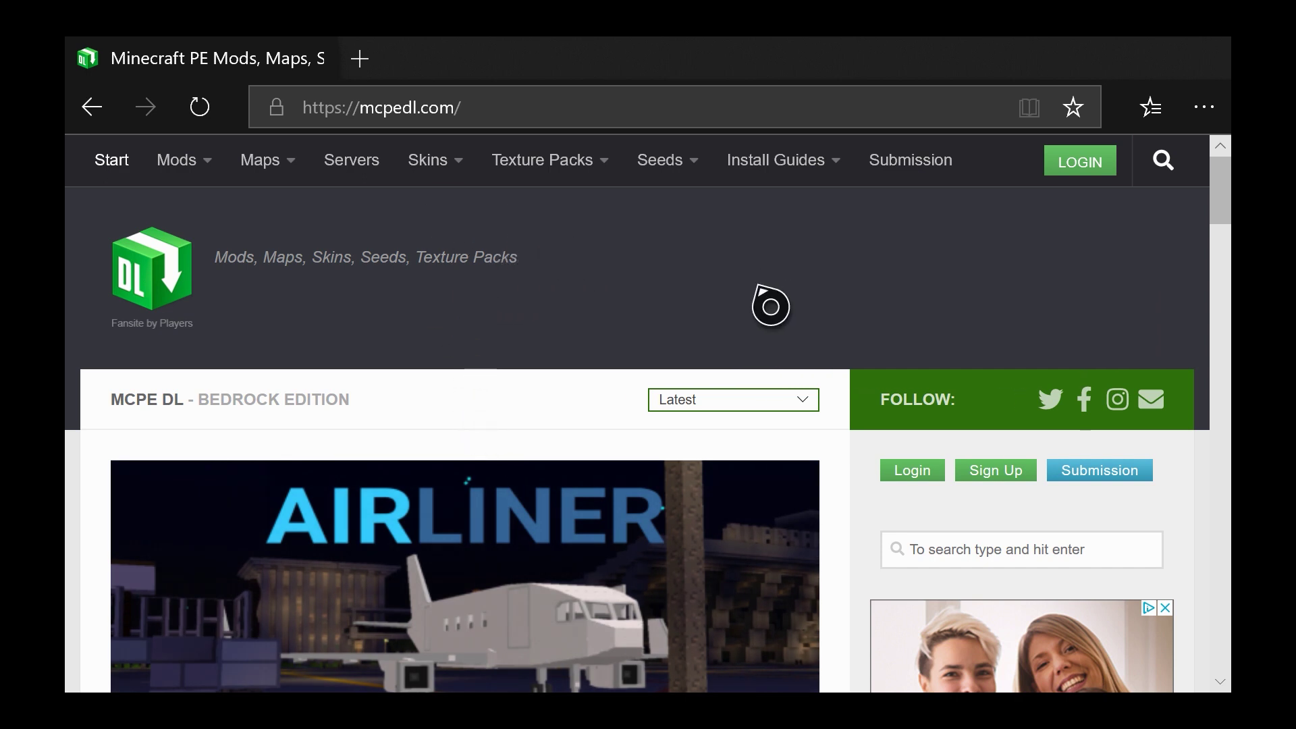
Scroll the mcpedl.com add-ons listing and open the 3D Tools & Items article
scroll(577, 310, "down", 3)
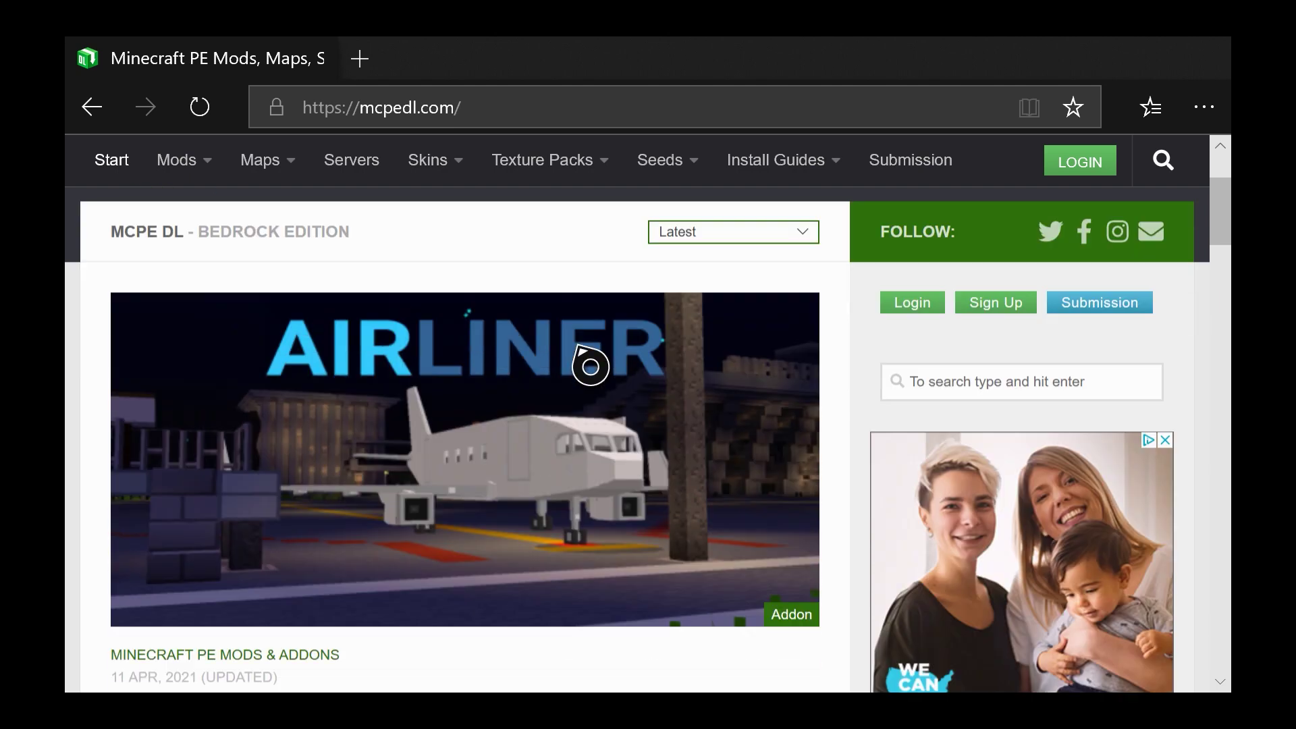
scroll(591, 366, "down", 10)
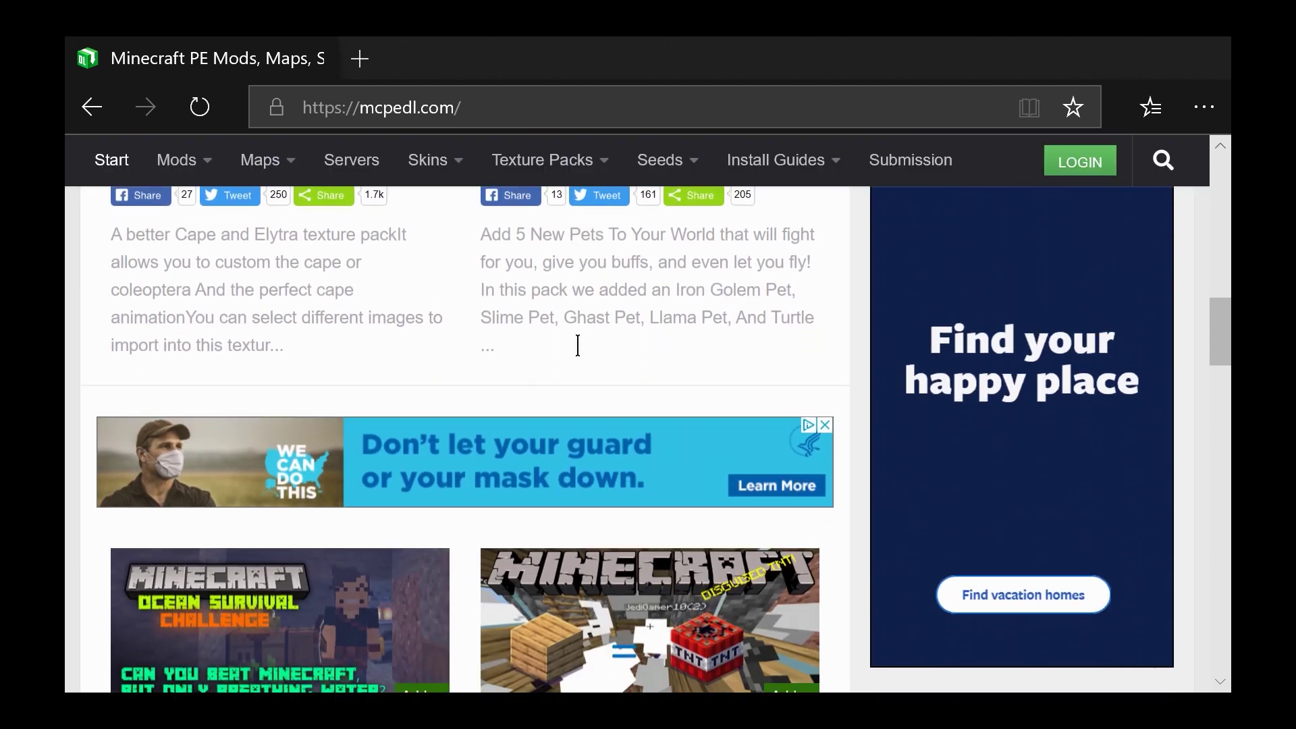
scroll(576, 345, "down", 5)
scroll(588, 367, "up", 2)
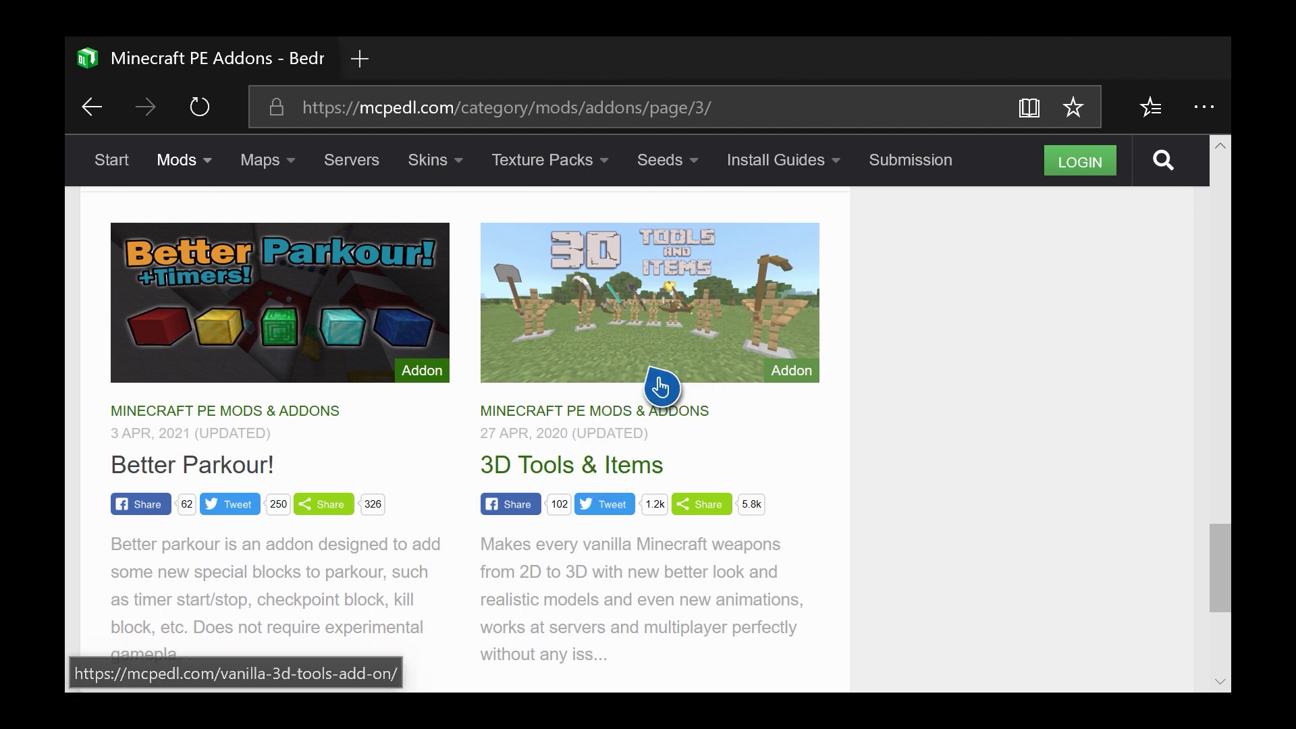
left_click(570, 476)
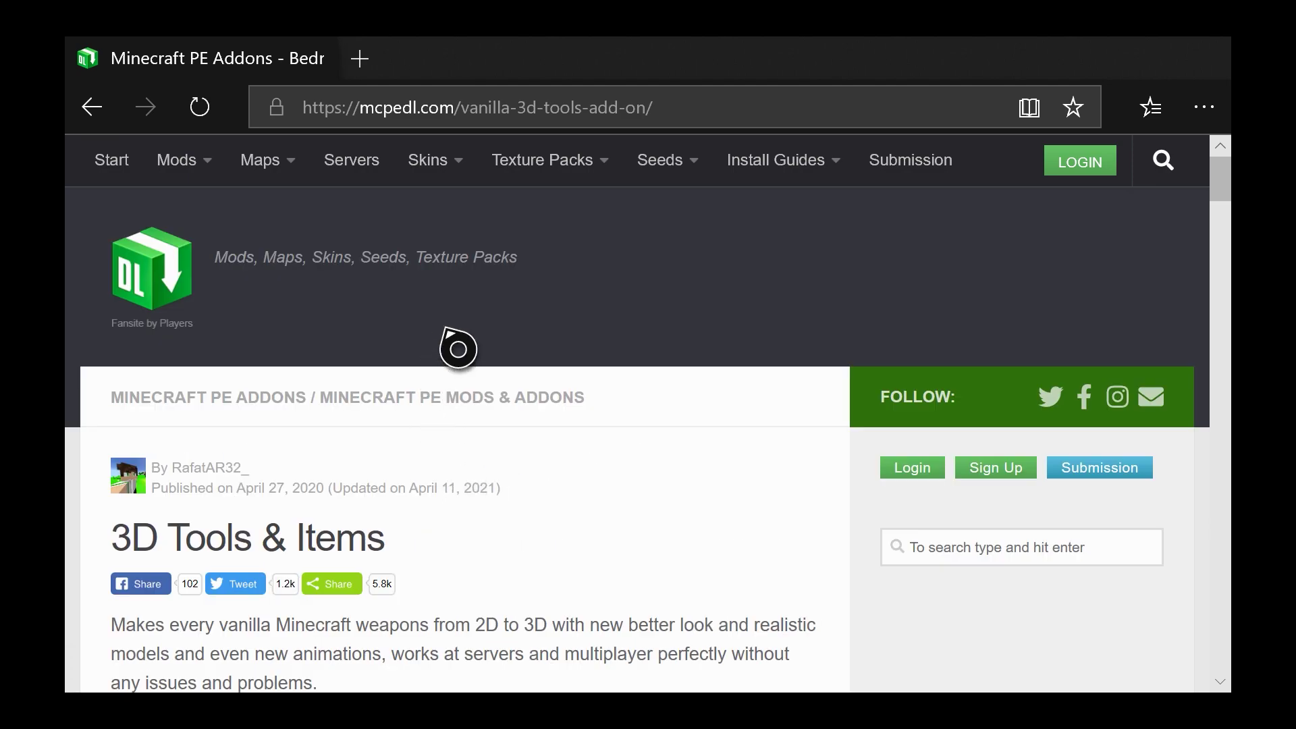
Scroll the add-on page down to Downloads and click the 3DToolsItems.mcpack link
scroll(156, 493, "down", 5)
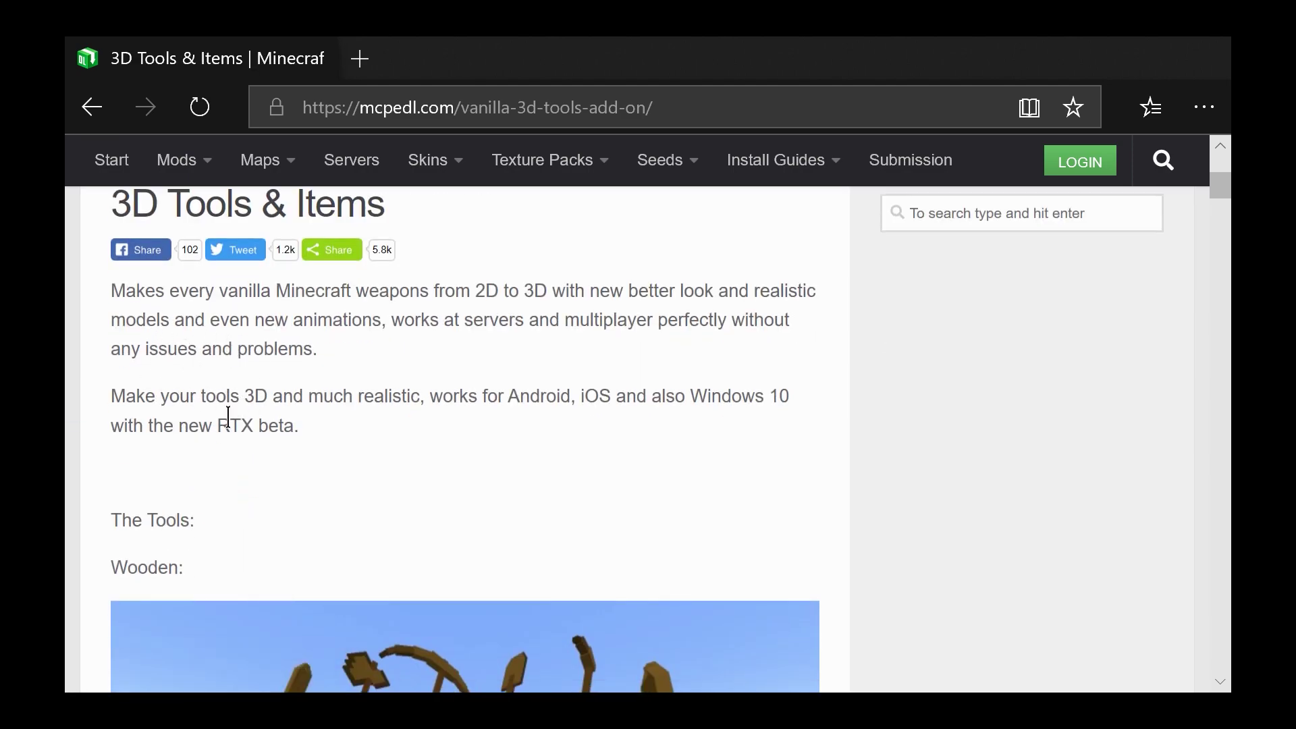
scroll(235, 414, "down", 7)
scroll(220, 434, "down", 5)
scroll(249, 459, "down", 1)
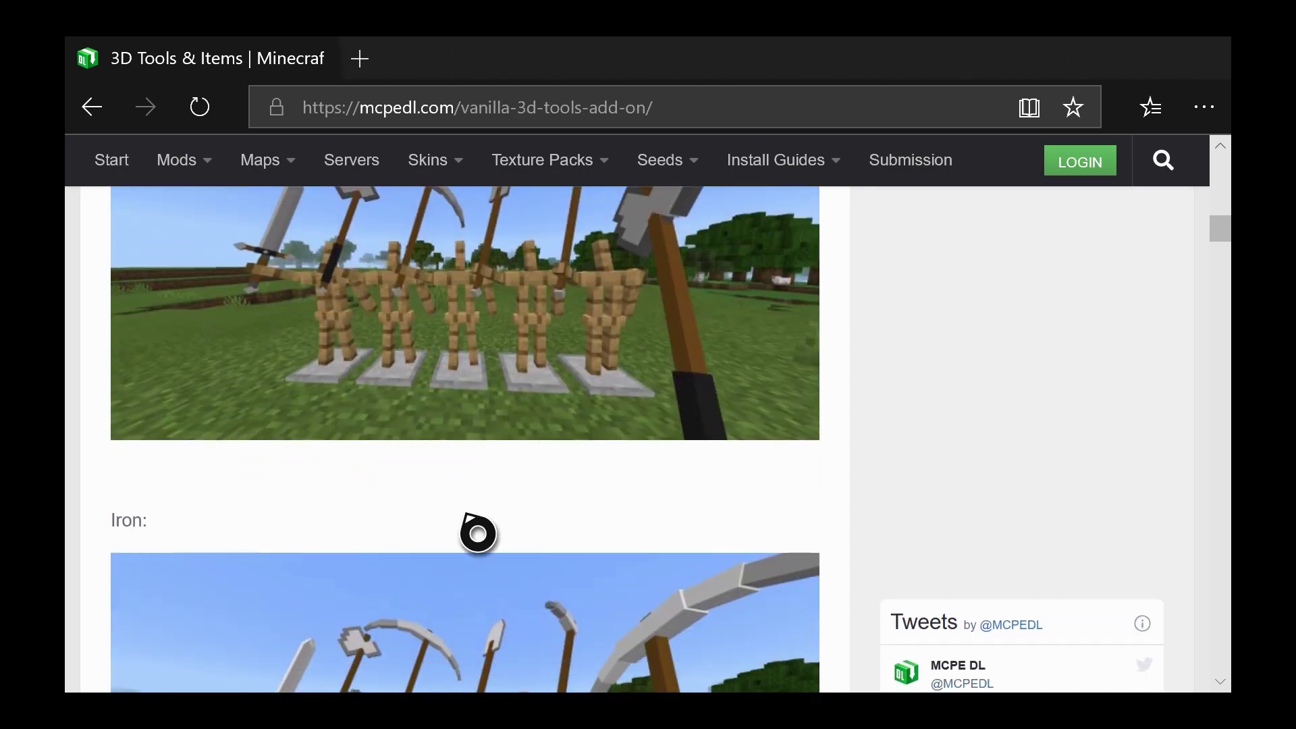
scroll(394, 529, "up", 18)
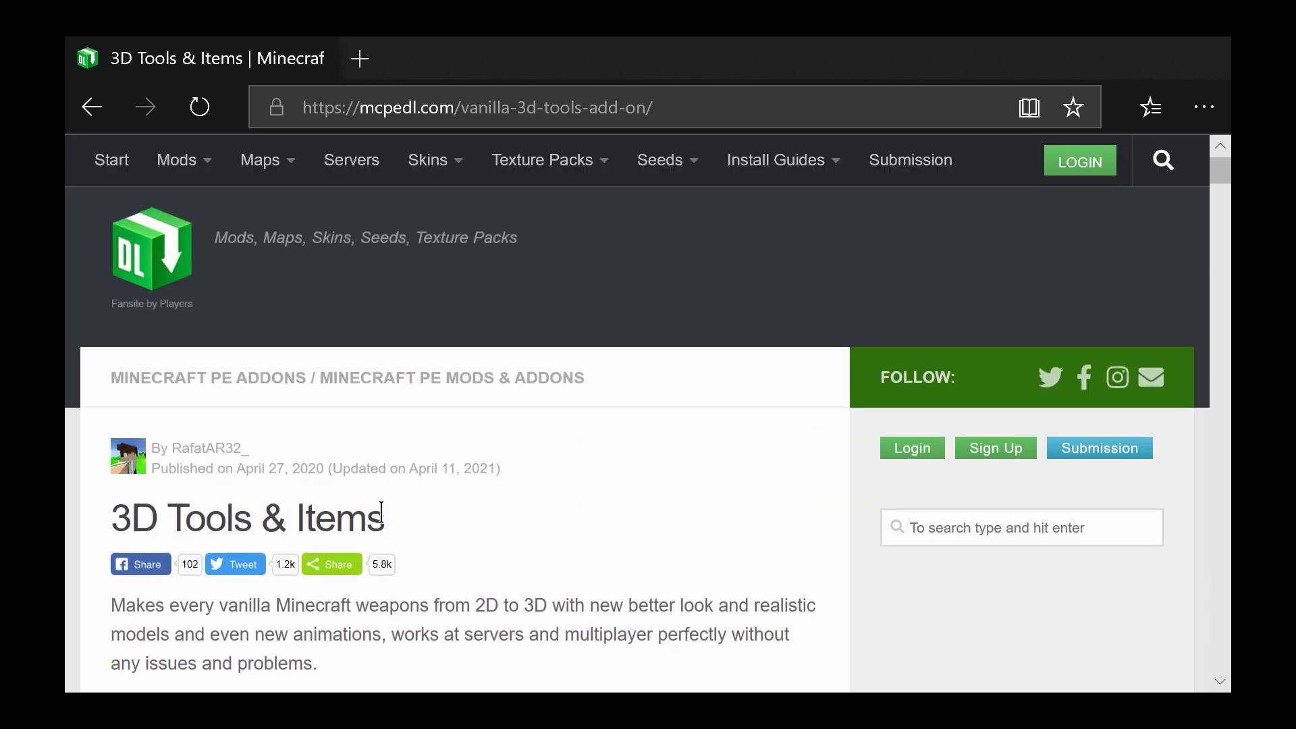
scroll(378, 541, "down", 10)
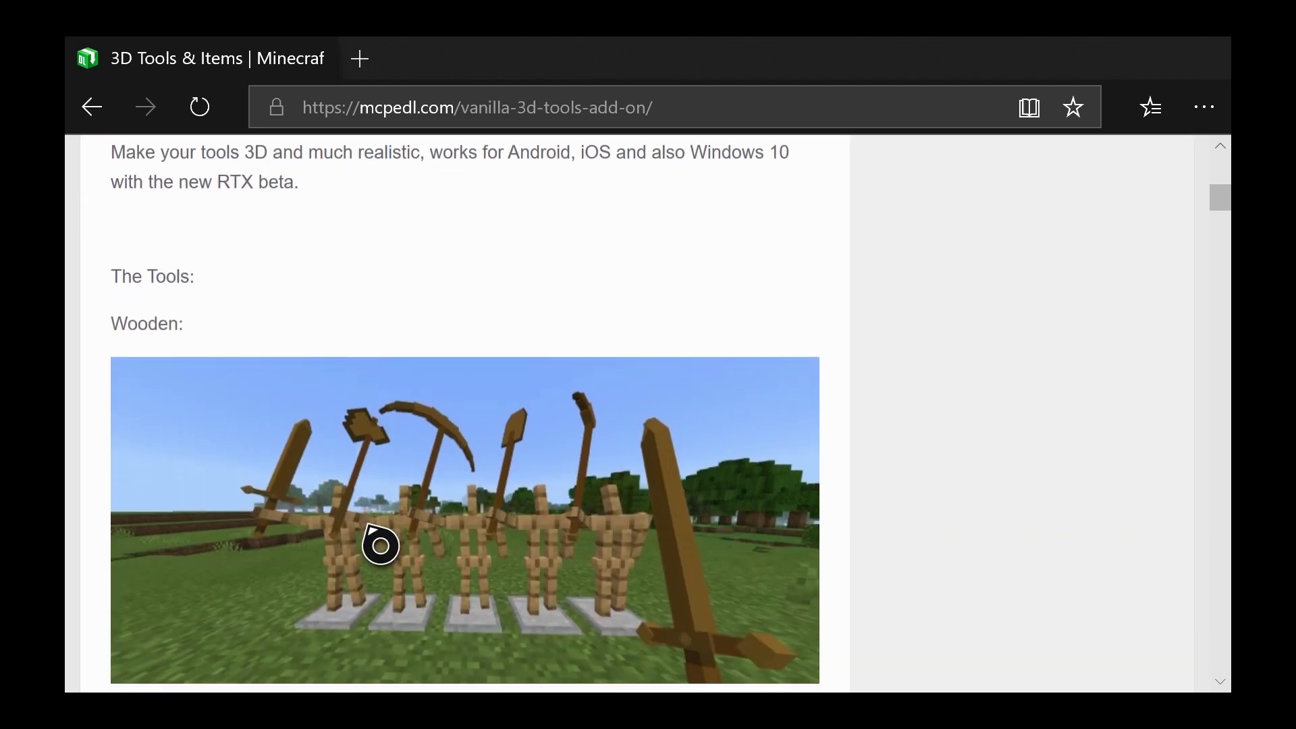
scroll(518, 396, "down", 8)
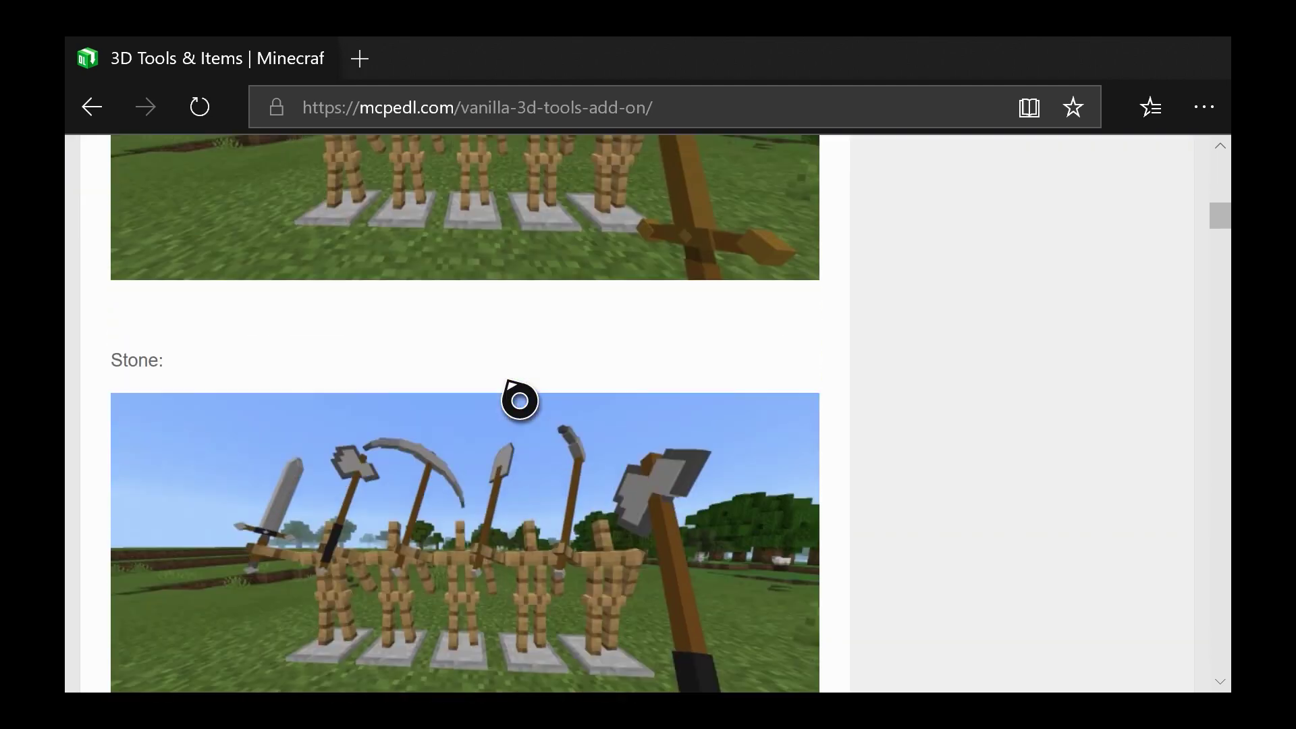
scroll(519, 400, "down", 4)
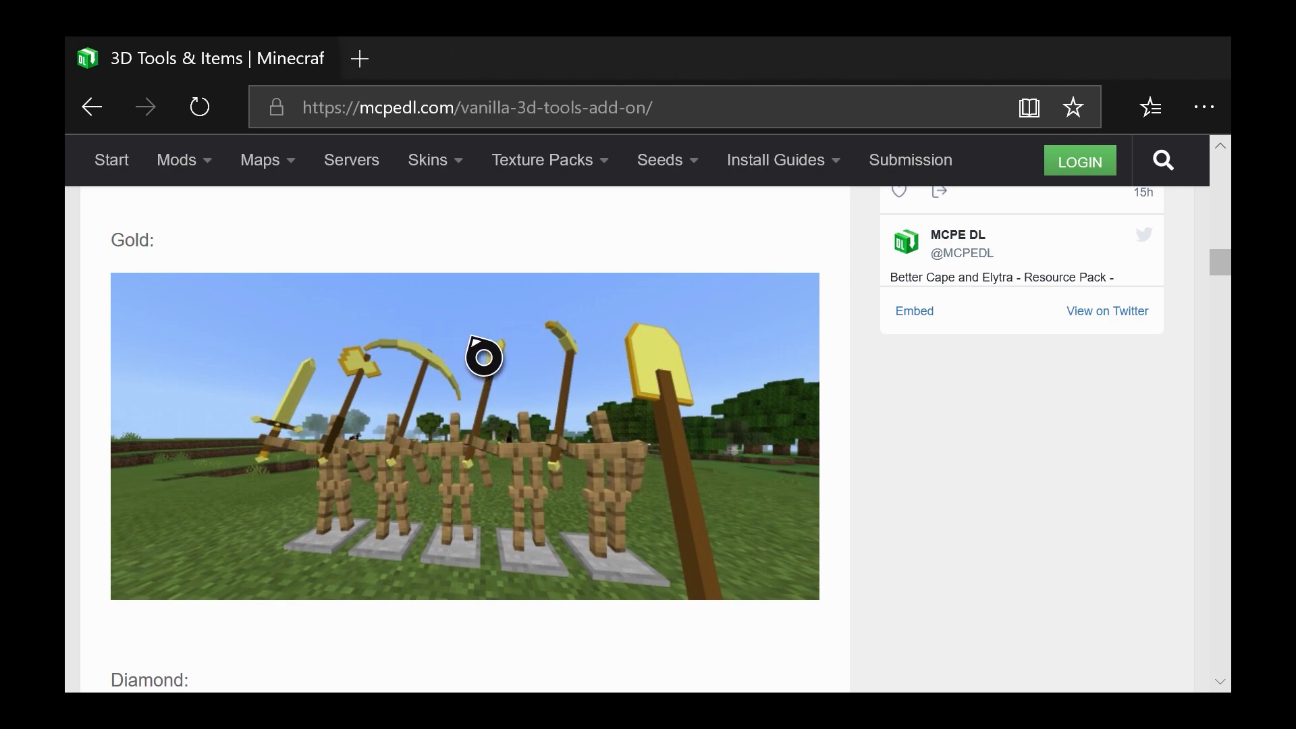
scroll(578, 356, "down", 15)
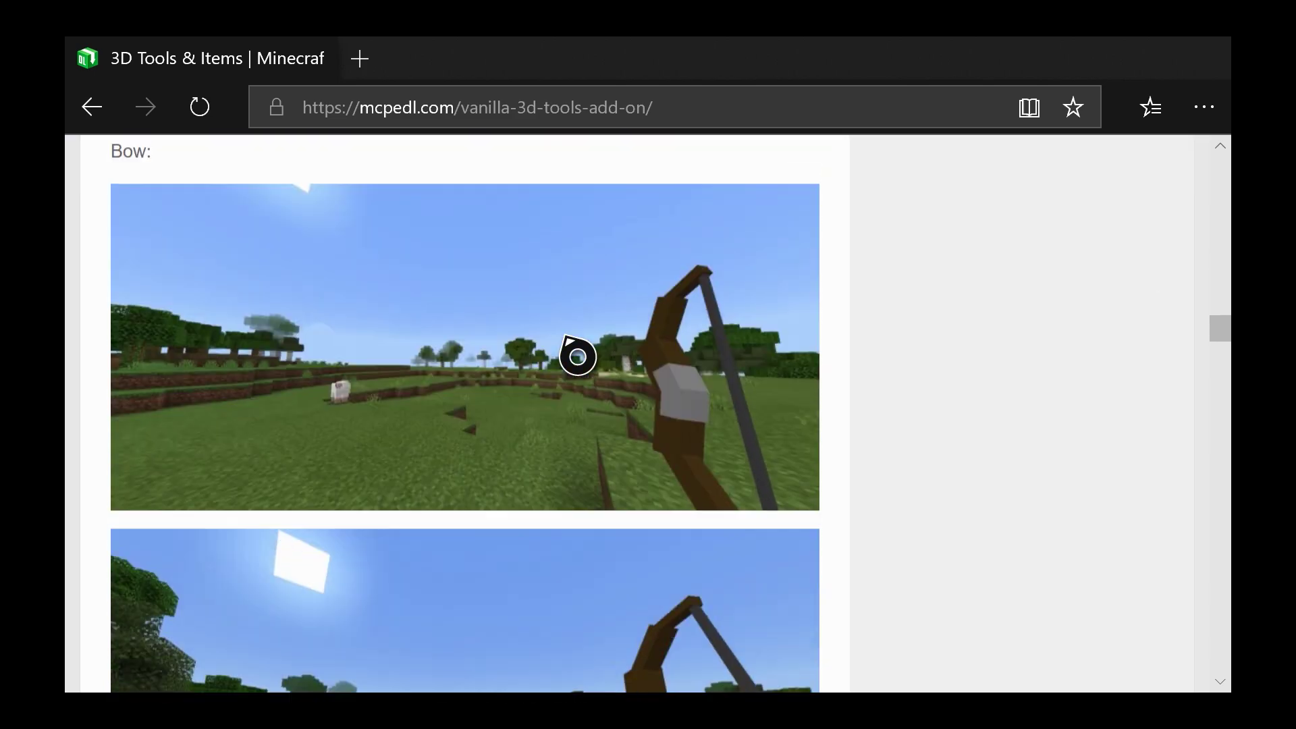
scroll(578, 357, "down", 2)
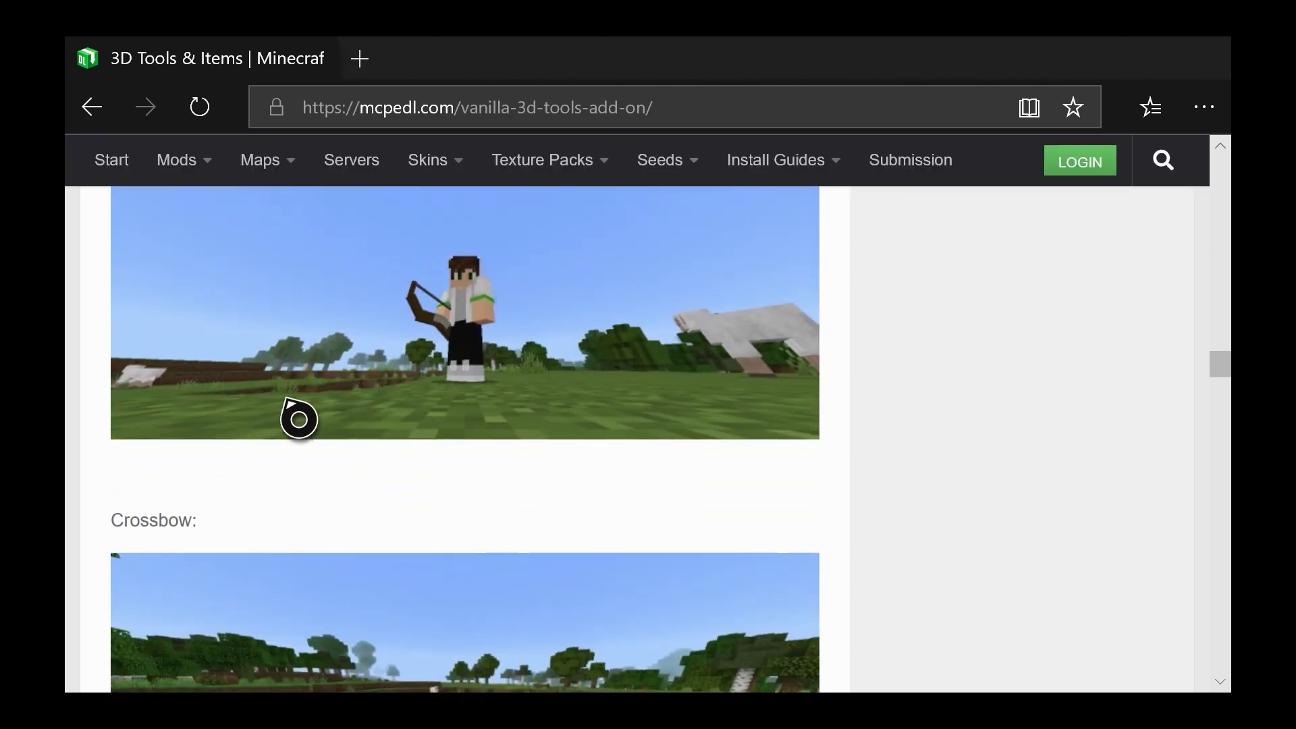
scroll(291, 481, "down", 5)
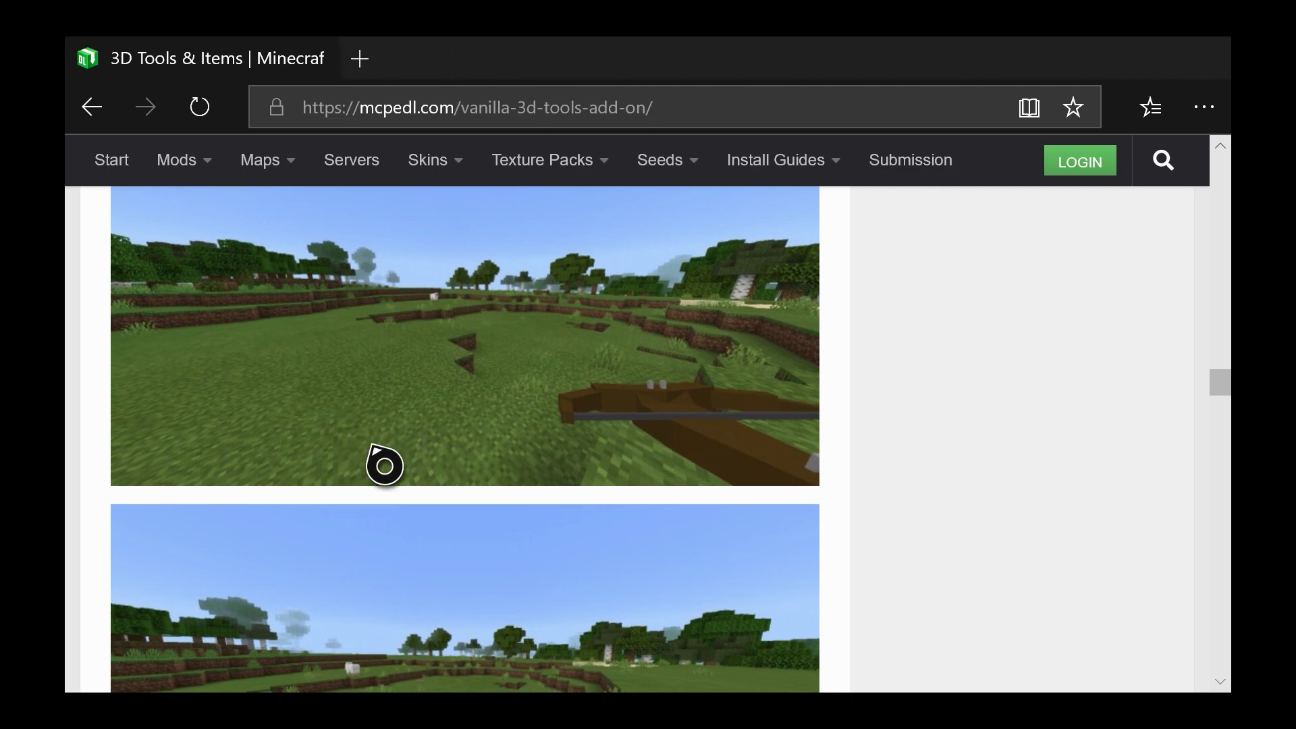
scroll(382, 463, "down", 4)
scroll(385, 466, "down", 15)
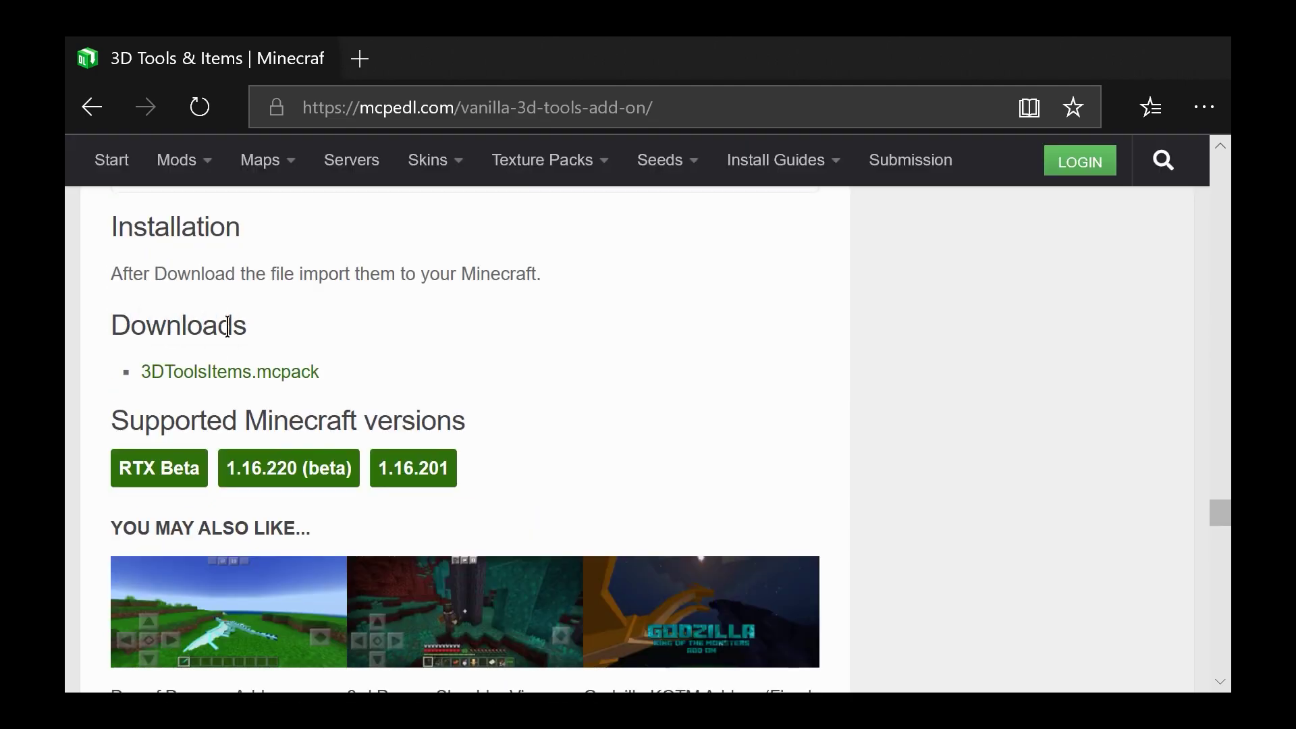
left_click(222, 373)
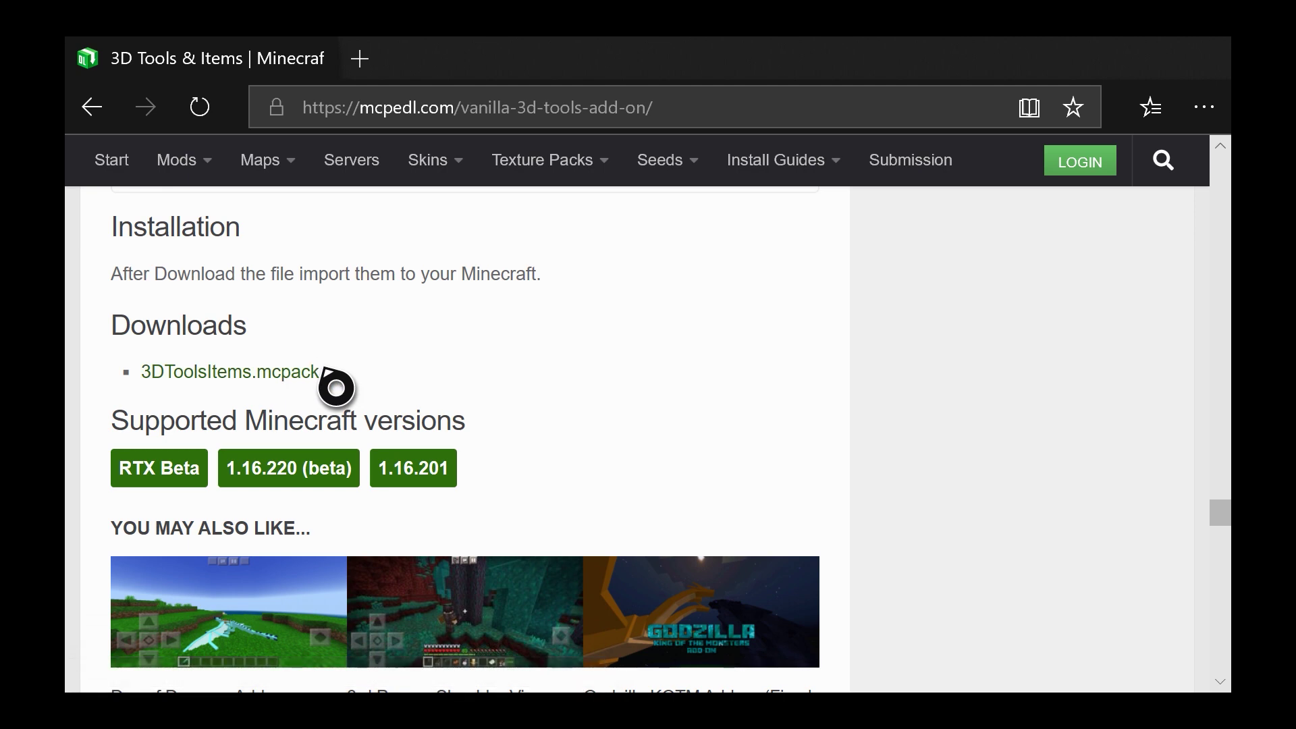
Download the 690 KB 3DToolsItems.mcpack and save it
left_click(210, 371)
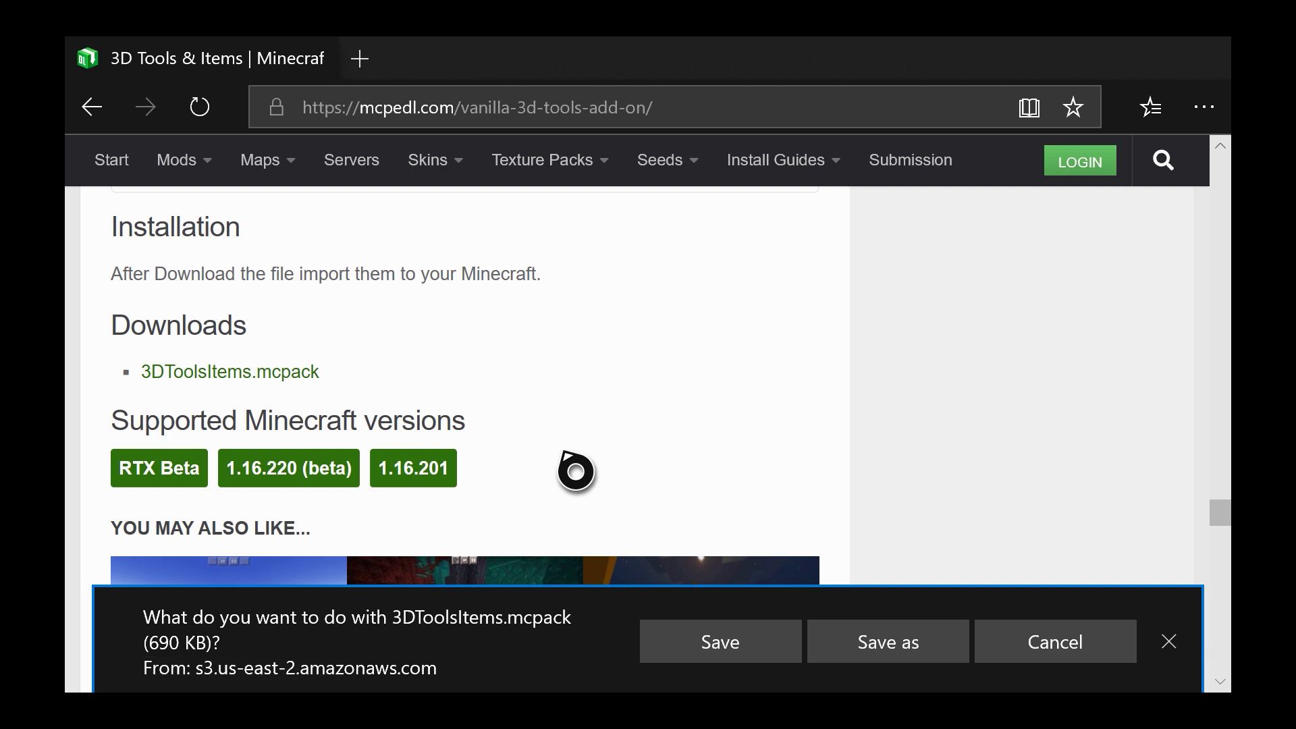
left_click(729, 655)
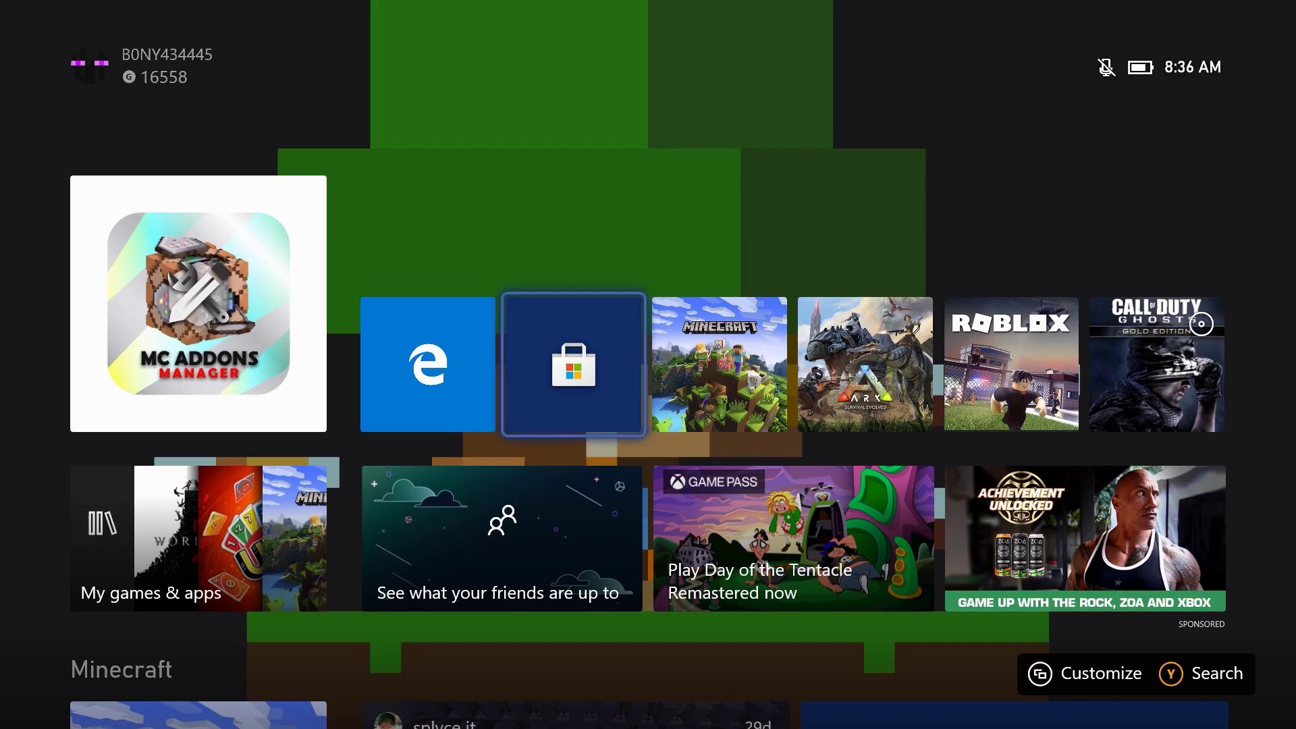
Launch MC Addons Manager and open its Import file browser at the Downloads folder
key("Left")
key("Left")
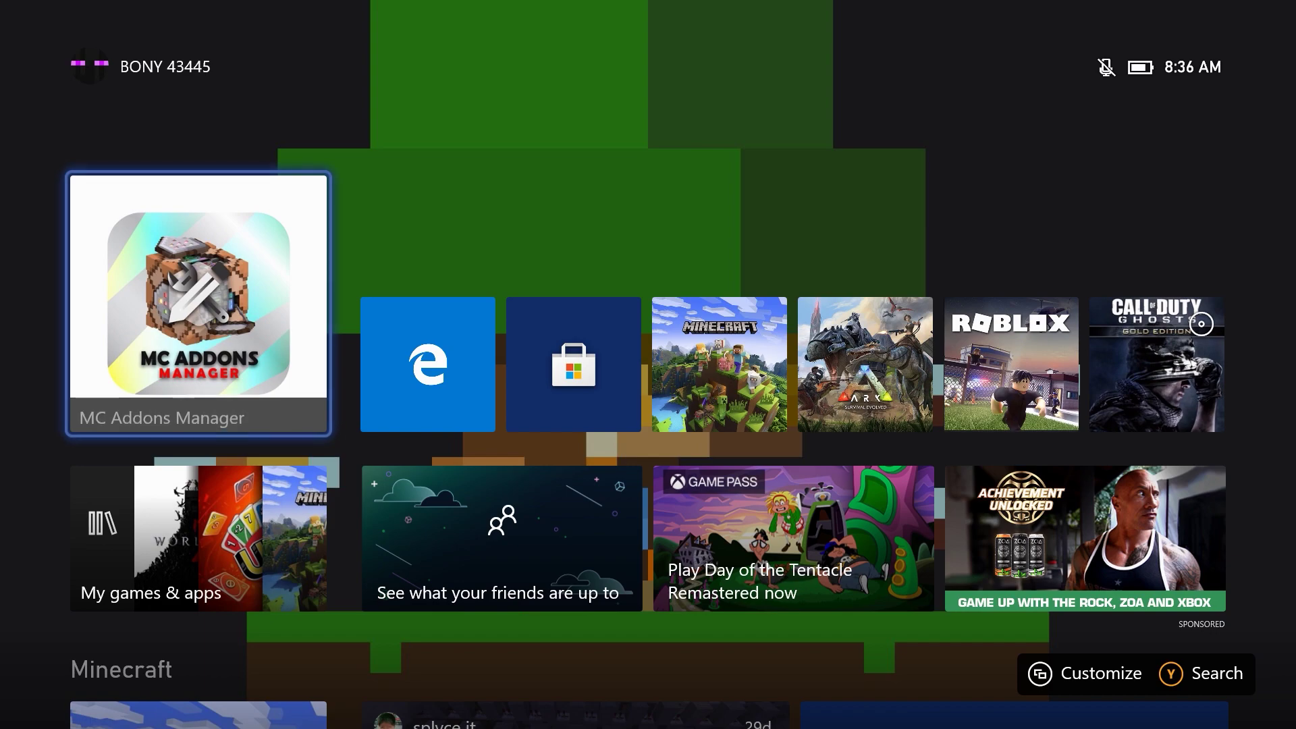
key("Return")
scroll(303, 135, "down", 1)
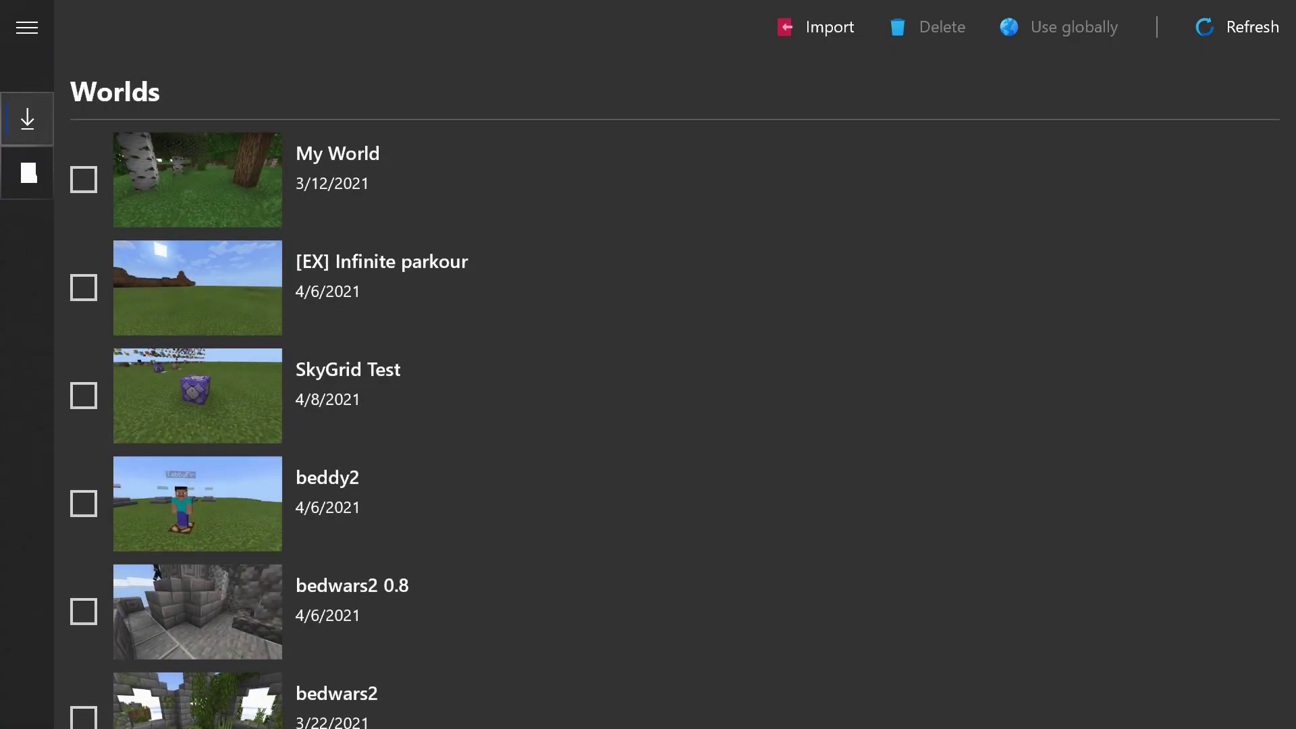
scroll(194, 345, "down", 15)
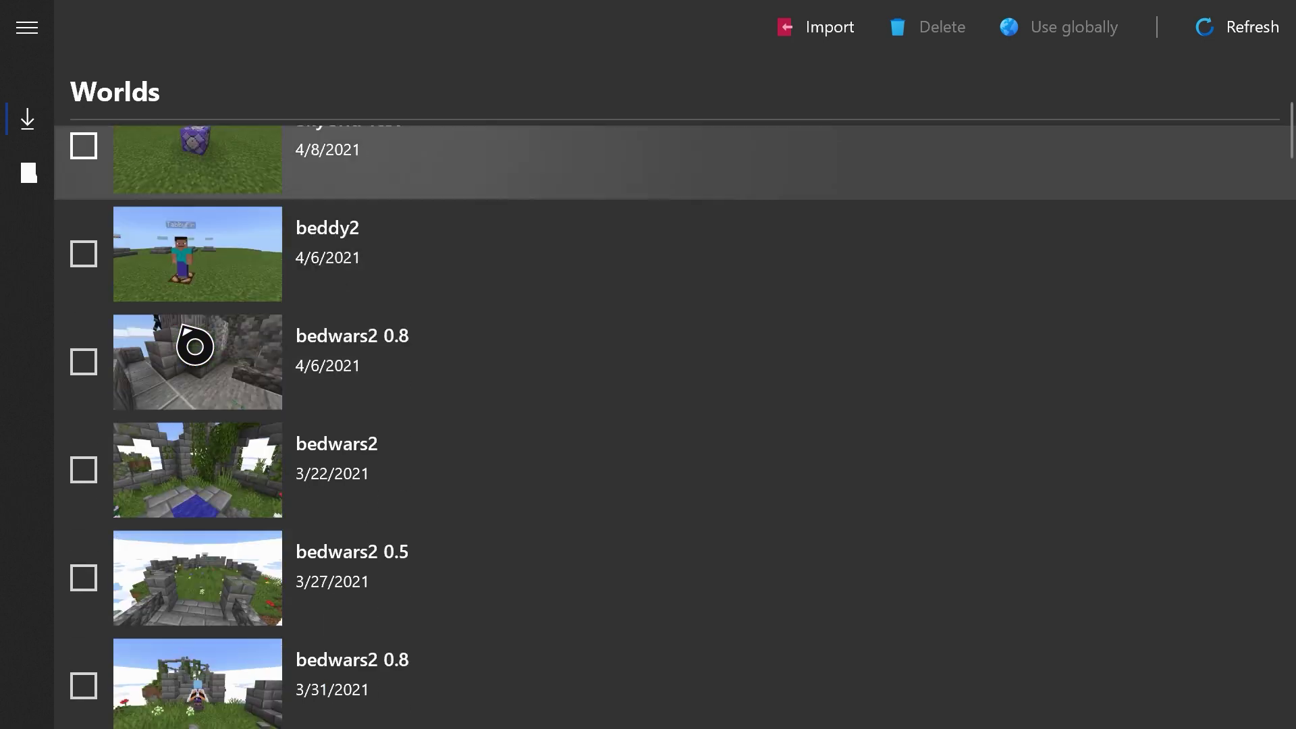
scroll(195, 346, "down", 20)
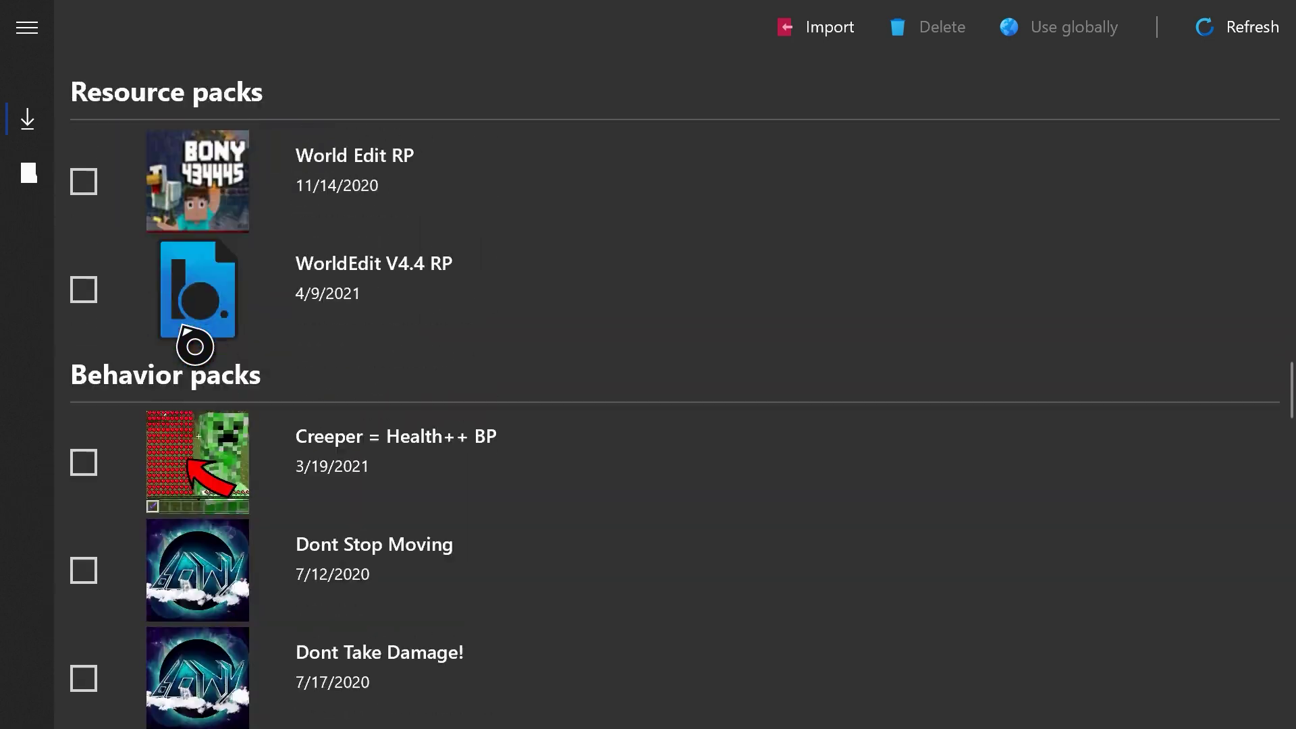
scroll(194, 346, "up", 10)
scroll(194, 347, "up", 20)
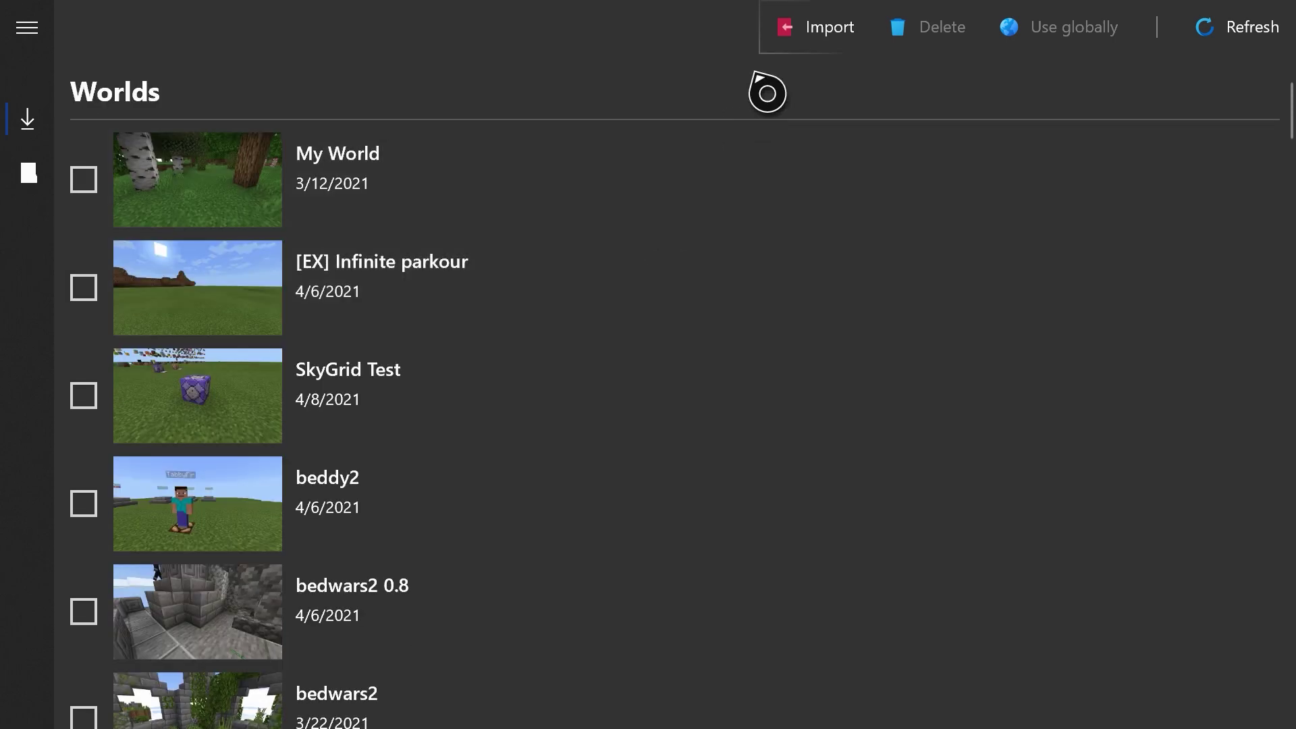
left_click(769, 52)
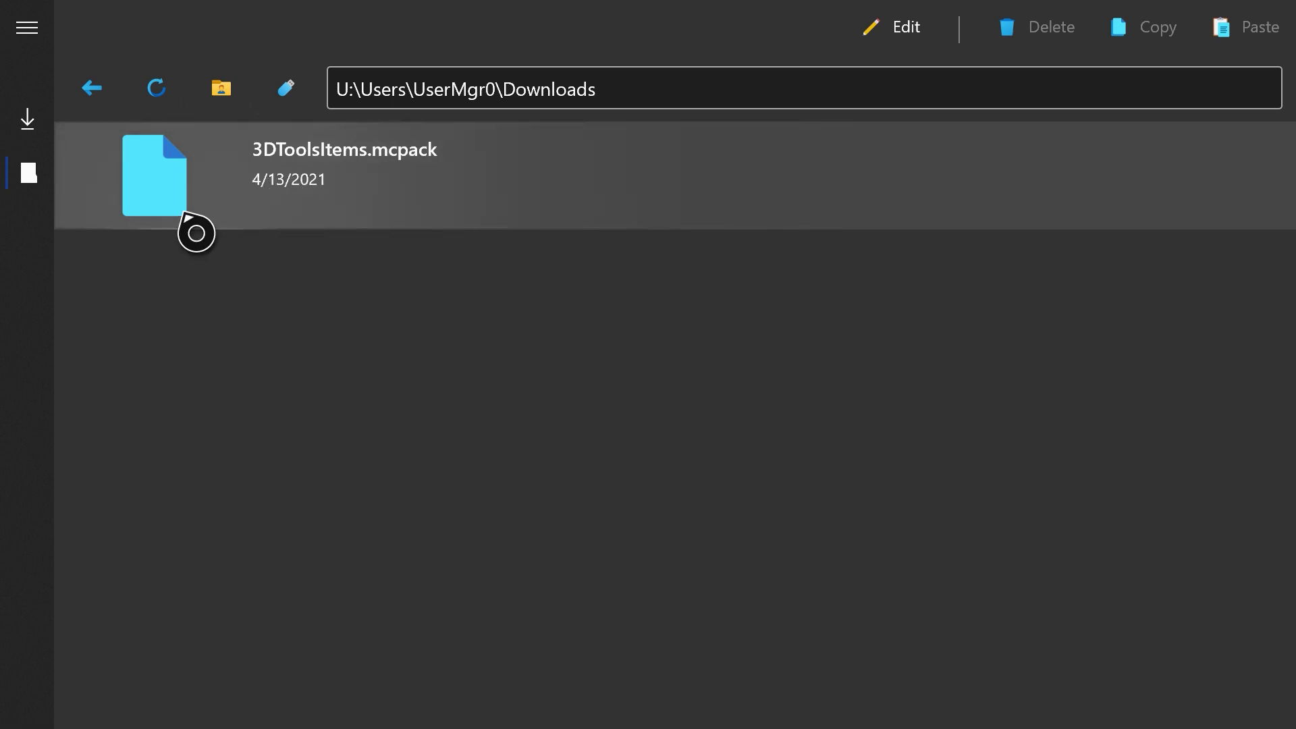
Import 3DToolsItems.mcpack from the Downloads folder
left_click(289, 187)
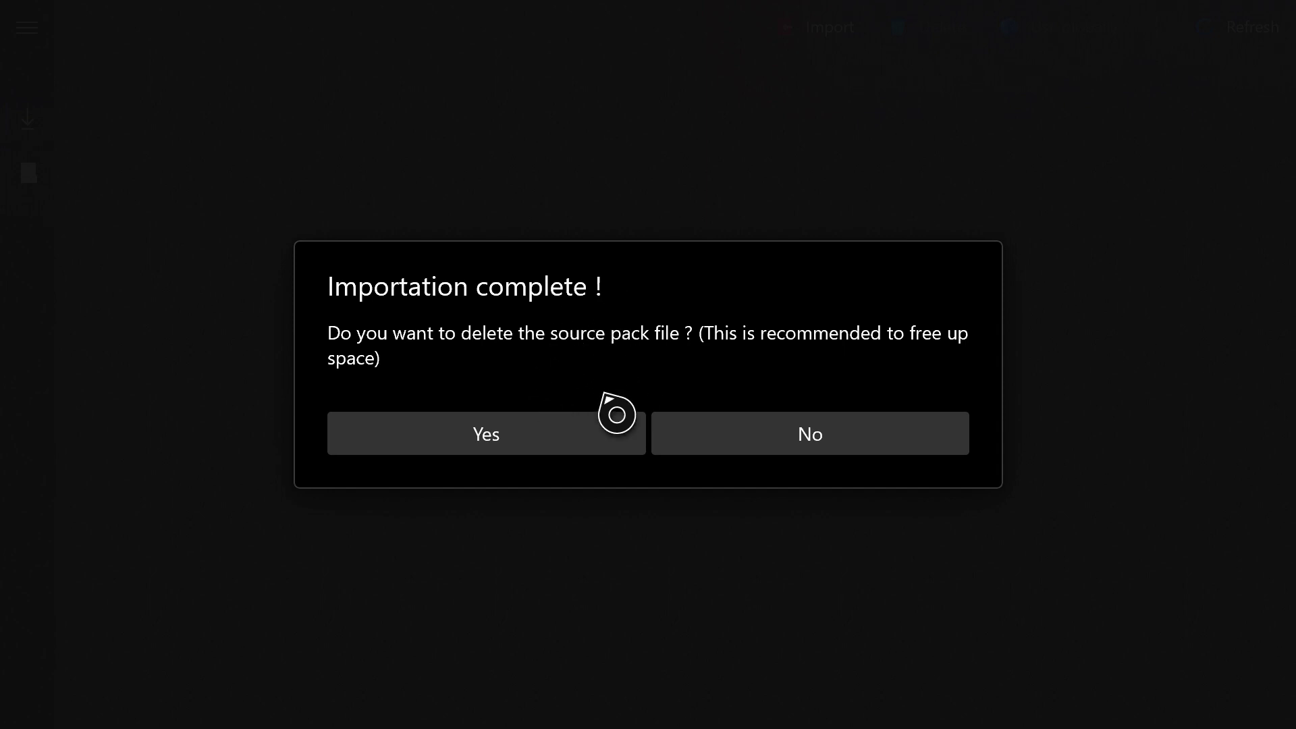
Confirm deleting the source pack file, leaving 3D Tools & Items under Resource packs
left_click(496, 446)
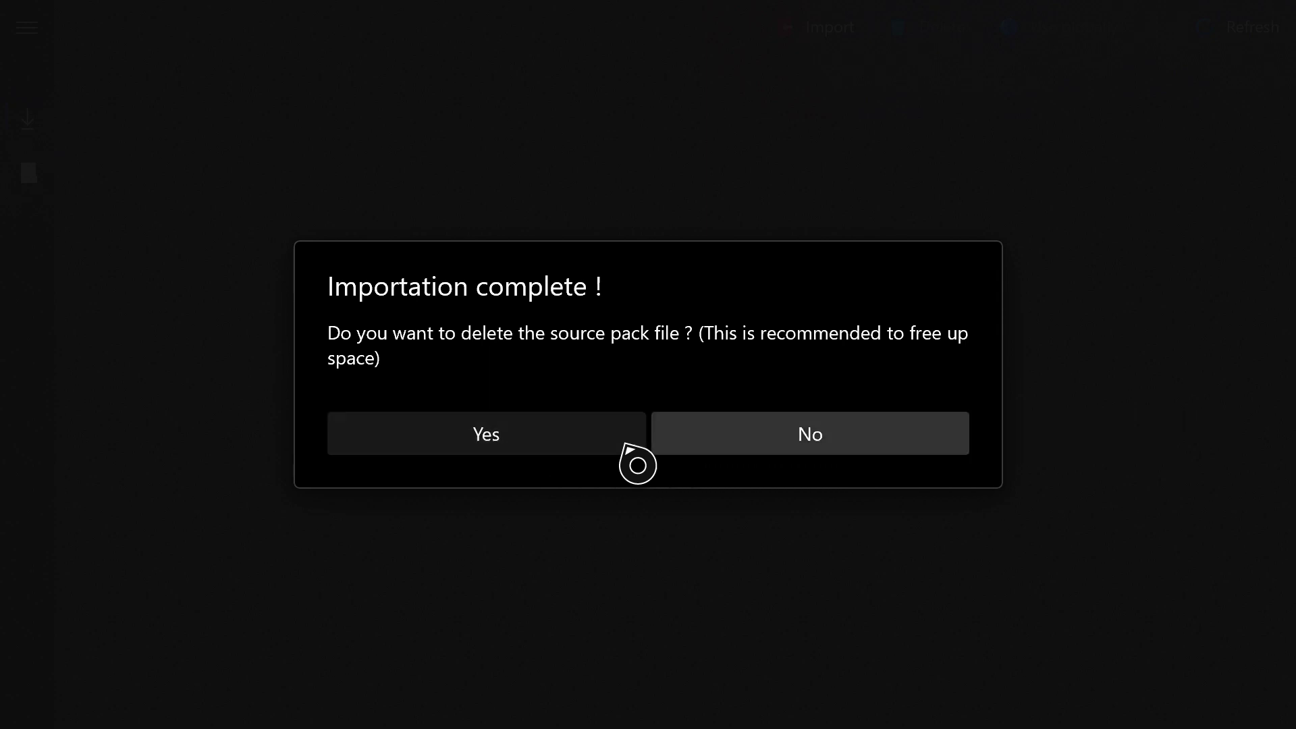
left_click(474, 448)
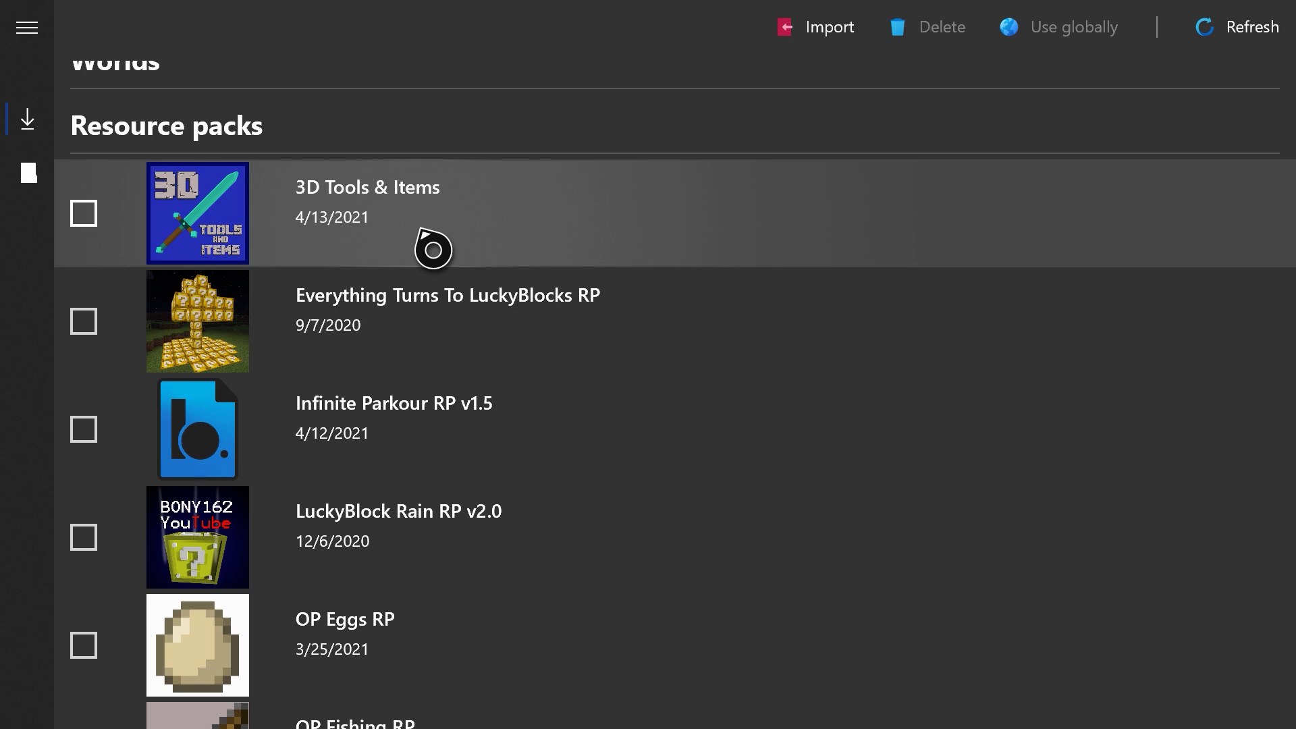
key("super")
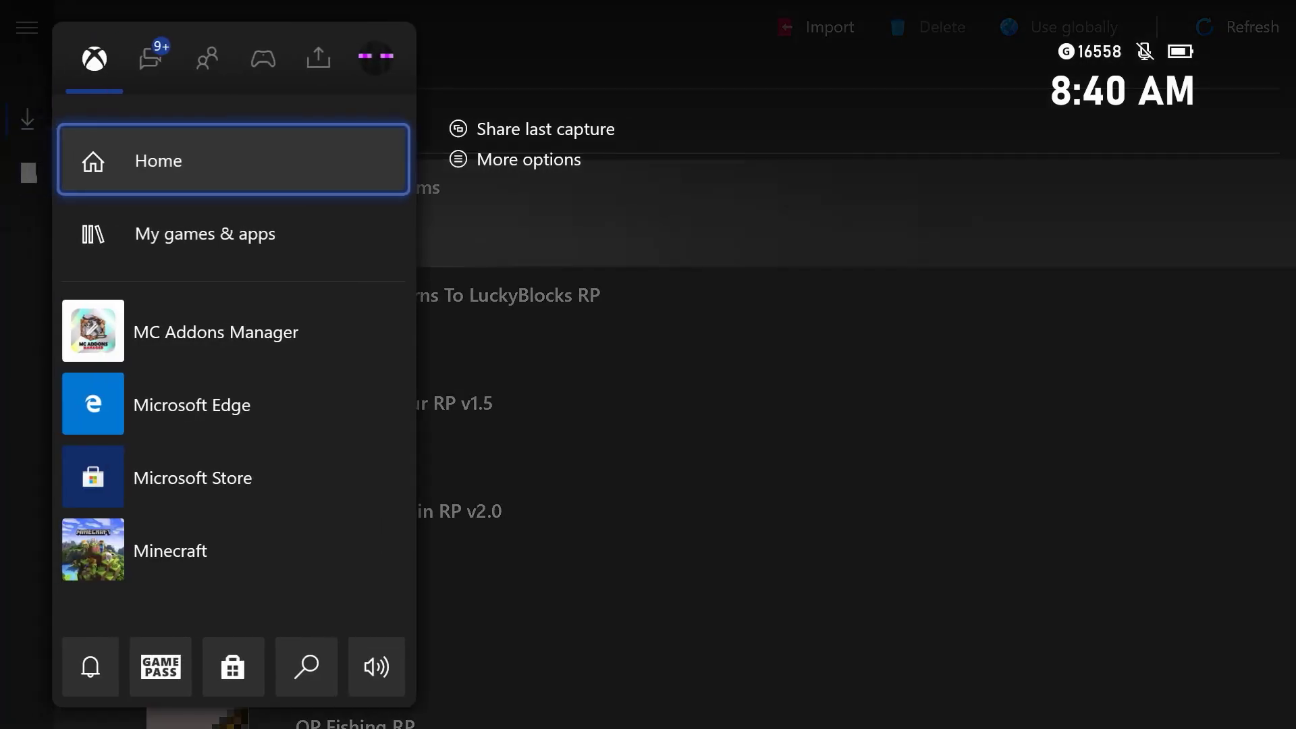
Quit the running Minecraft from the guide and relaunch it
key("Down")
key("Down")
key("Down")
key("Down")
key("Down")
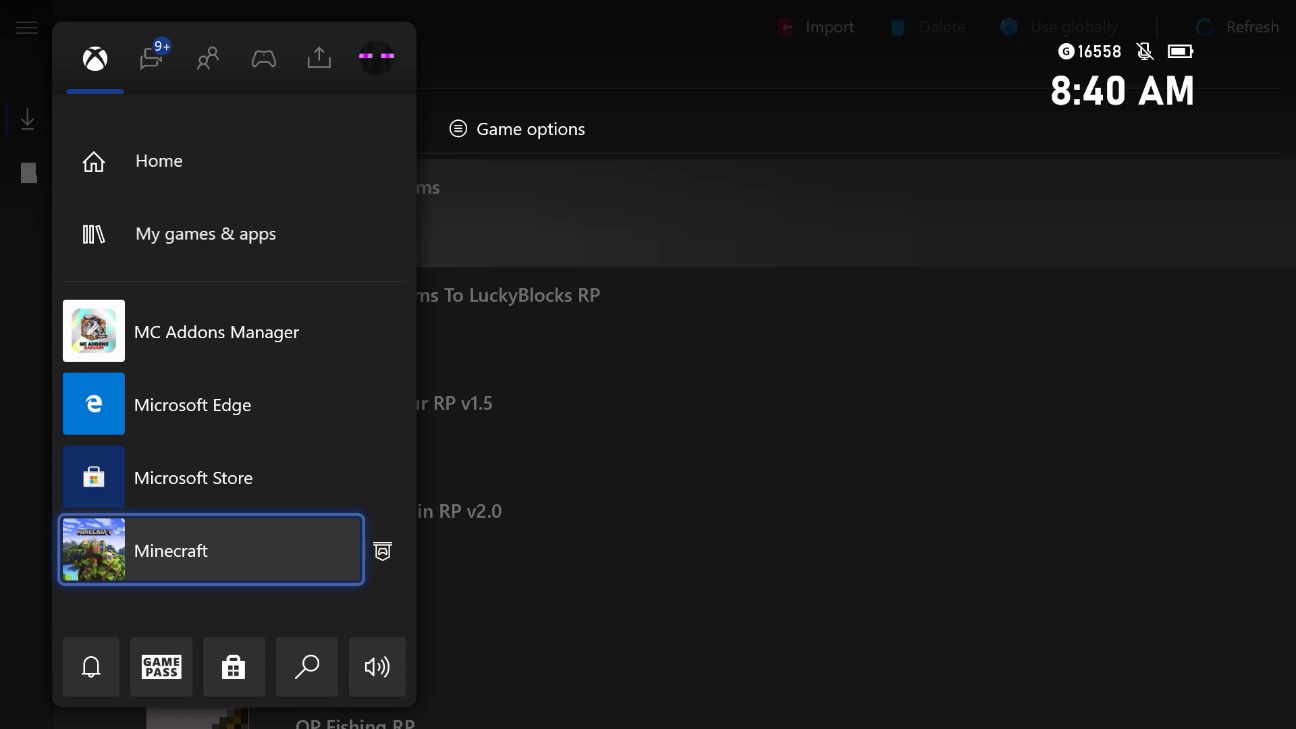
key("Menu")
key("Down")
key("Down")
key("Down")
key("Down")
key("Down")
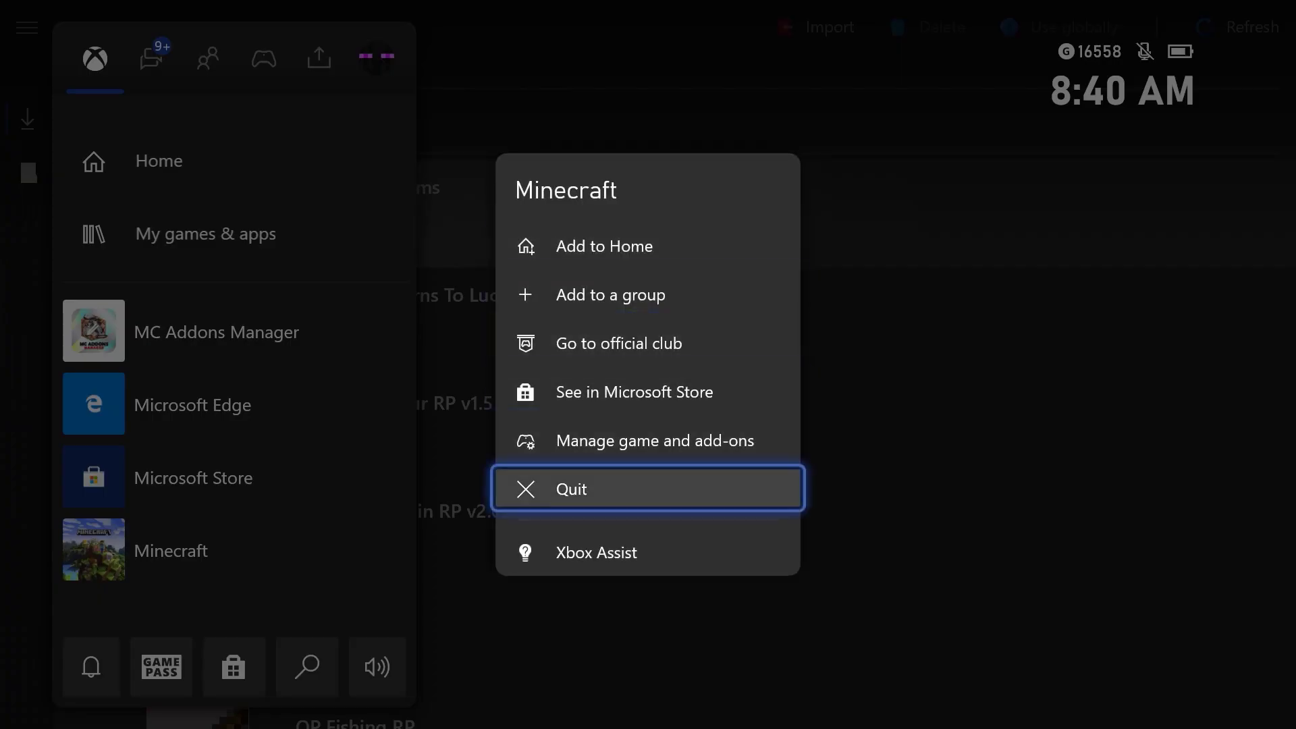
key("Return")
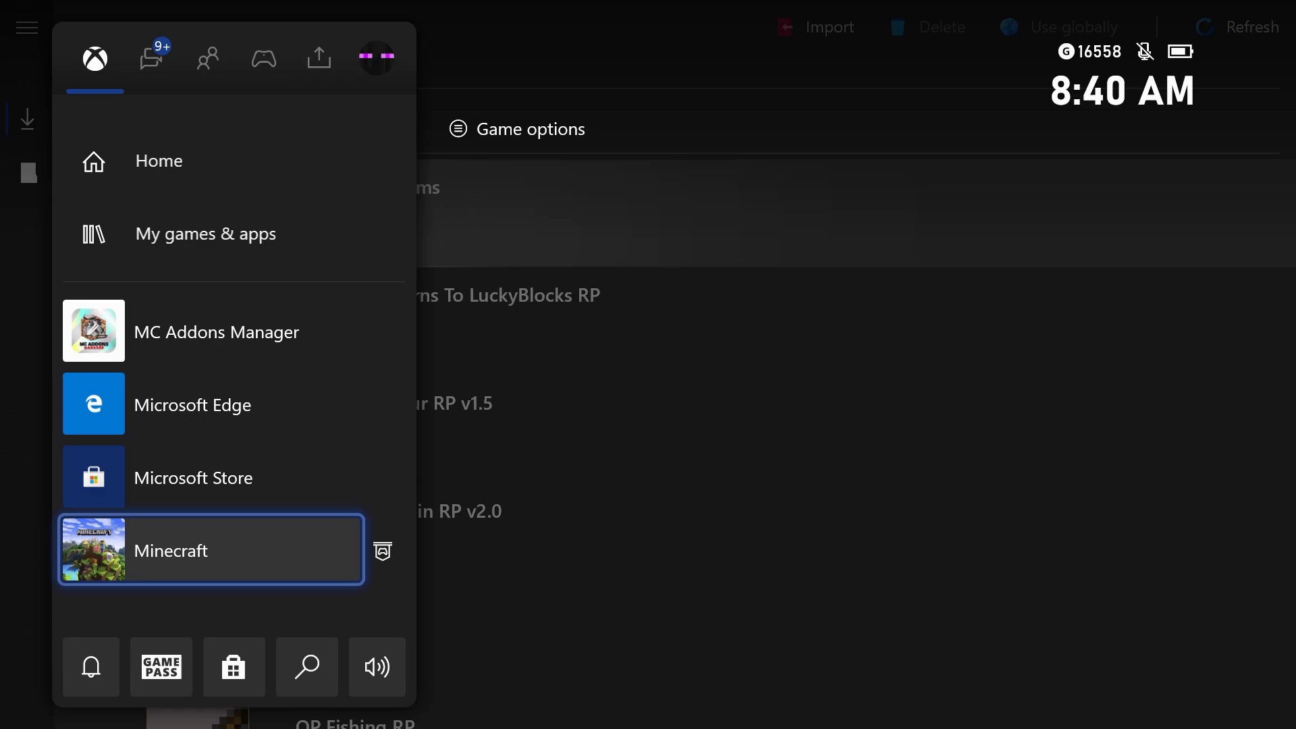
key("Return")
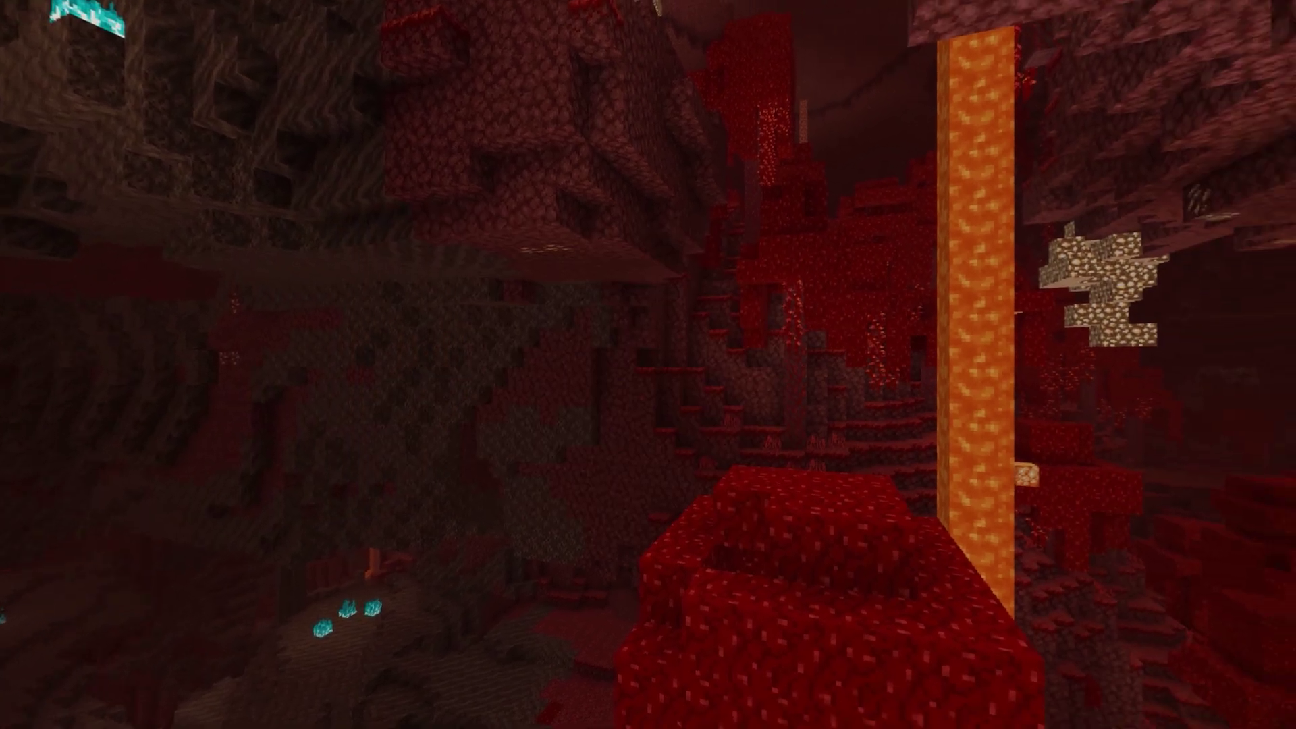
Choose Play on the Minecraft title screen to open the worlds list
key("Left")
key("Down")
key("Up")
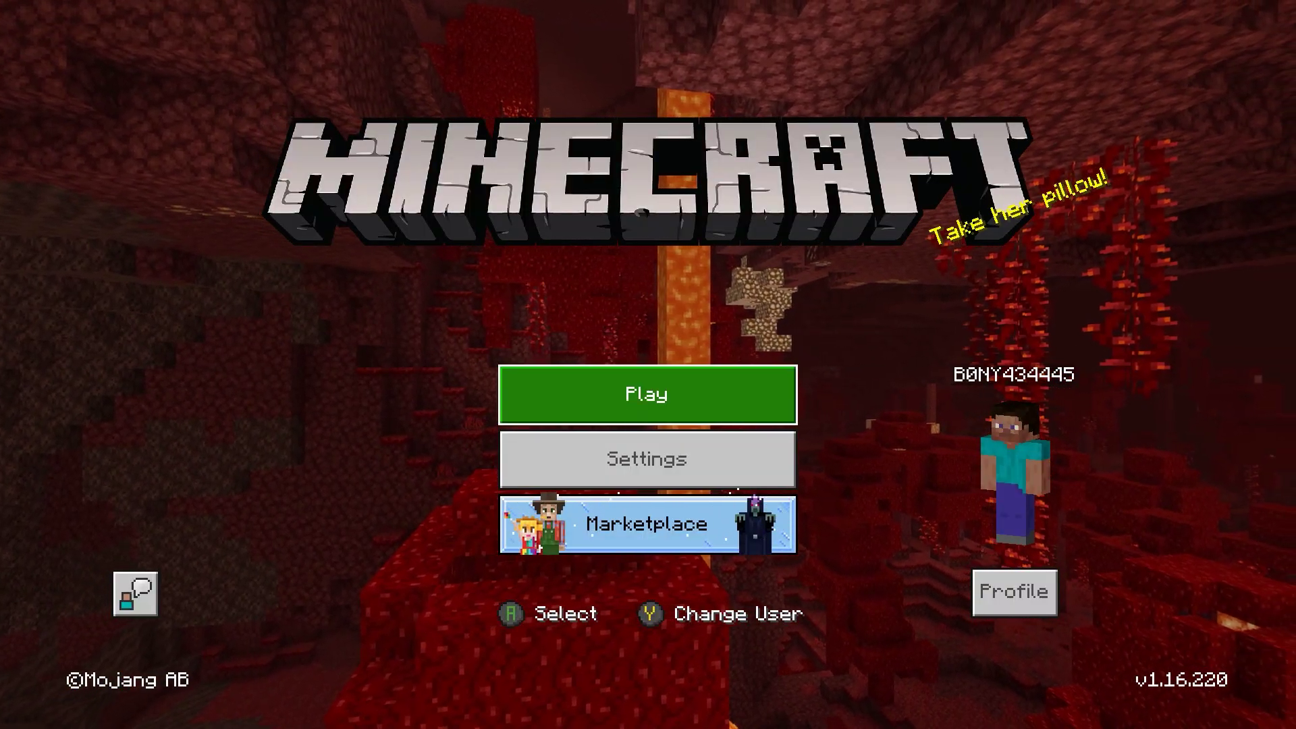
key("Return")
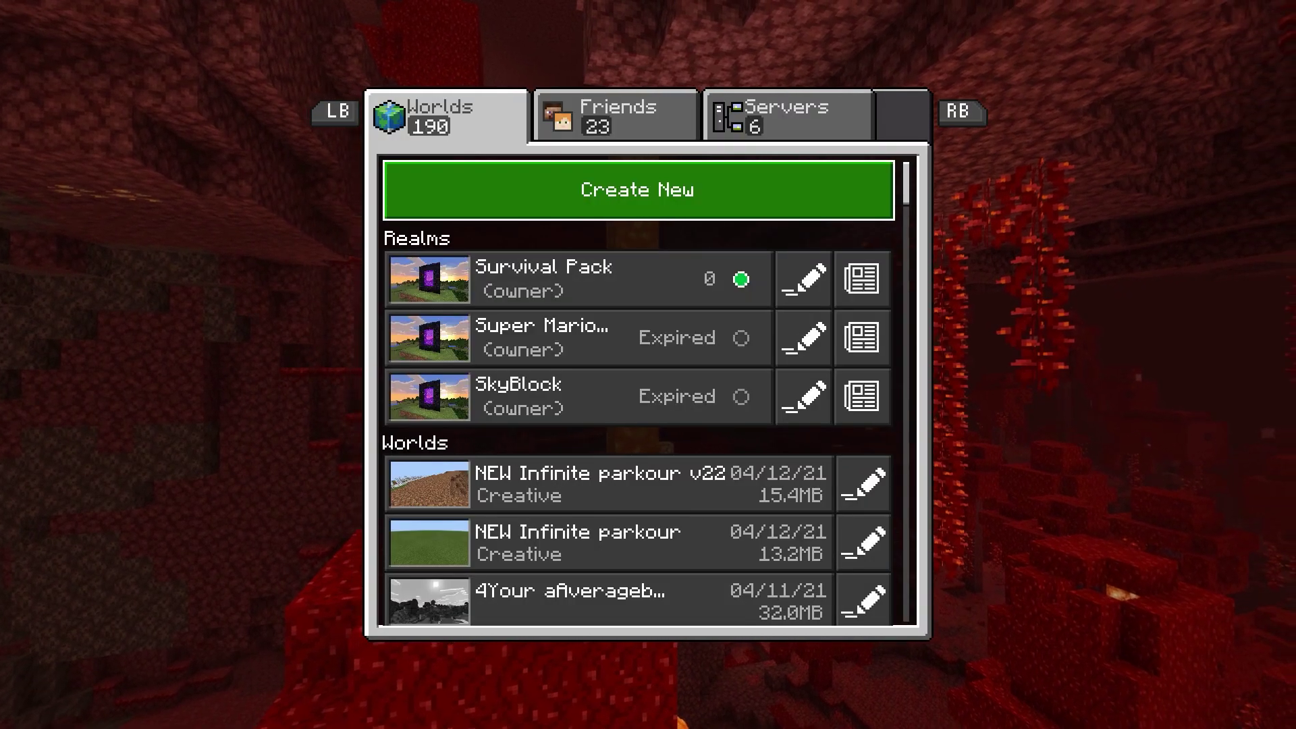
Move to the edit (pencil) button of the NEW Infinite parkour v22 world
key("Down")
key("Down")
key("Down")
key("Down")
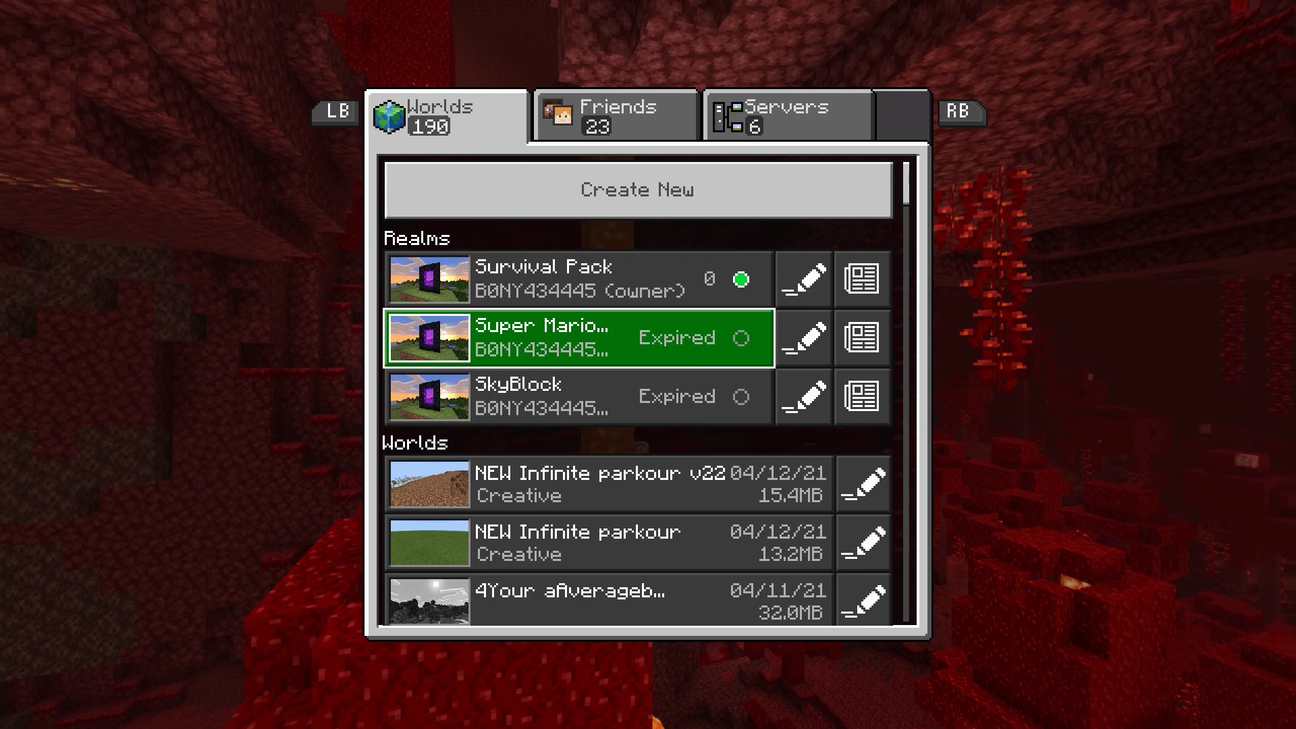
key("Up")
key("Up")
key("Down")
key("Down")
key("Up")
key("Down")
key("Right")
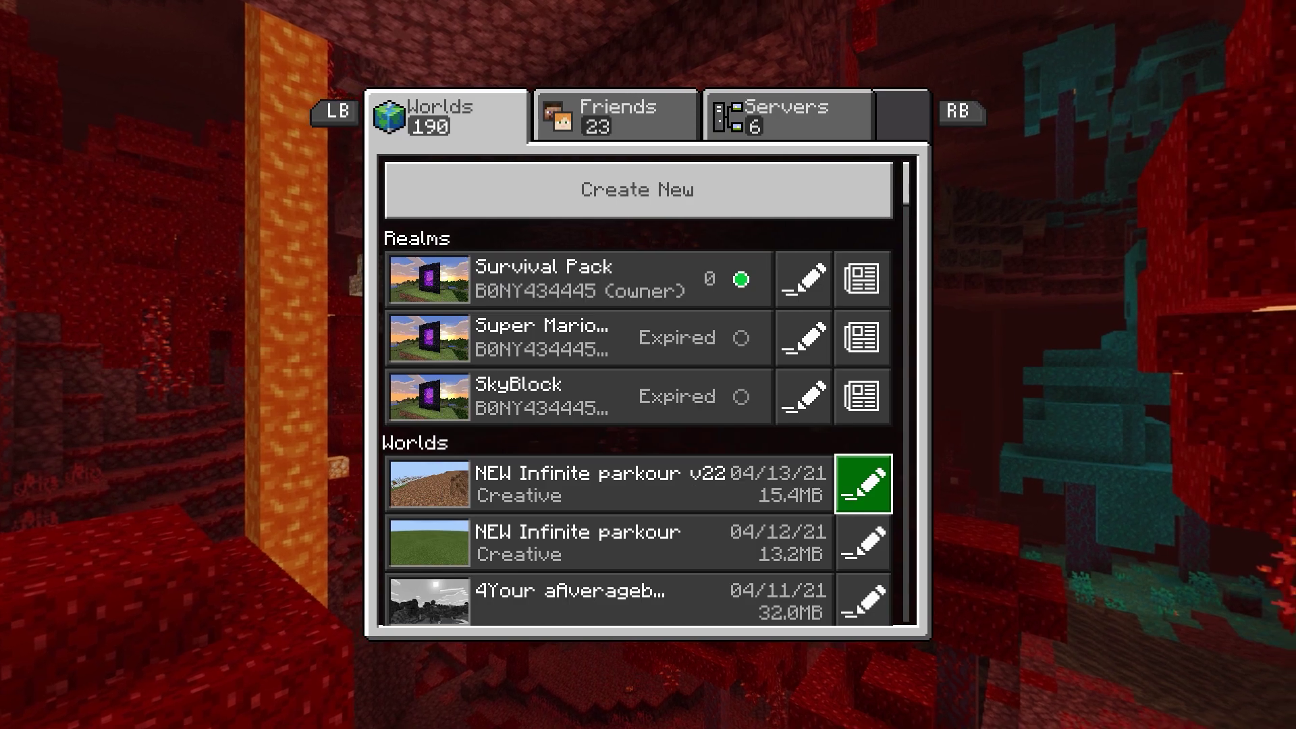
Open the NEW Infinite parkour v22 world's edit settings at the Resource Packs section
key("Return")
key("Down")
key("Down")
key("Down")
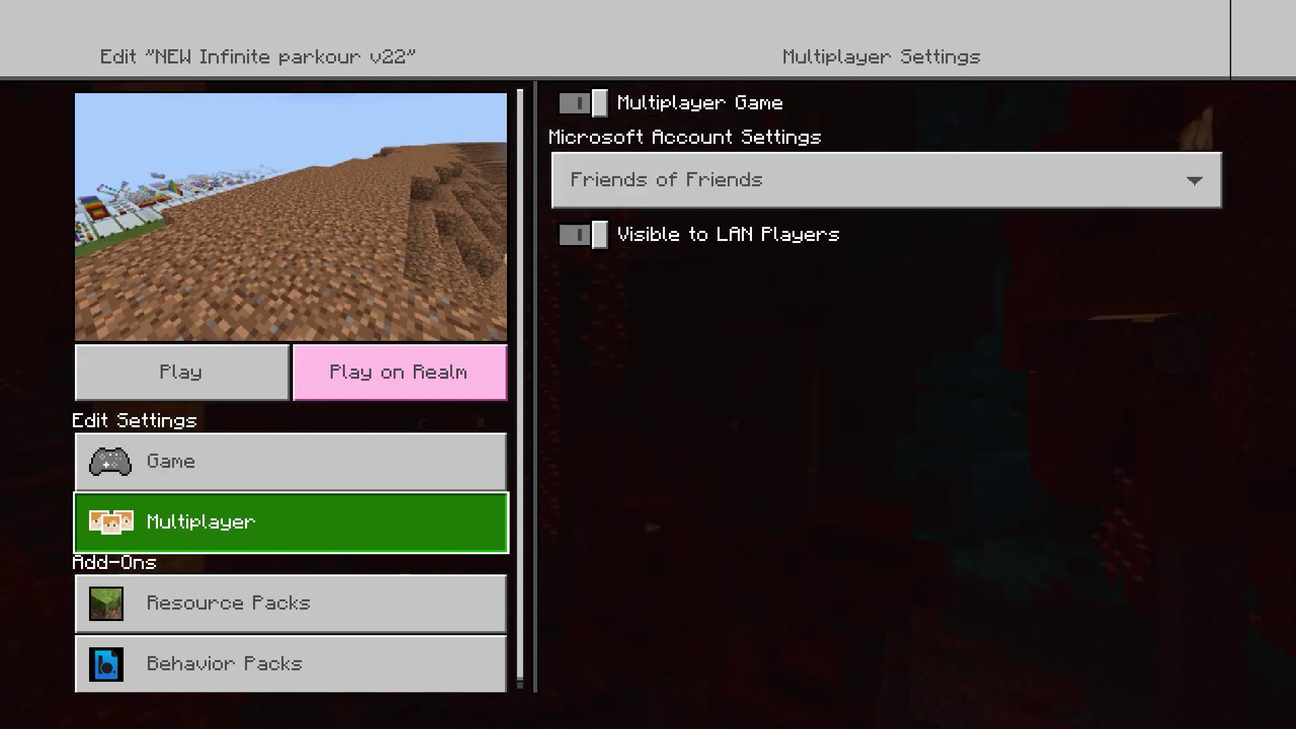
key("Up")
key("Down")
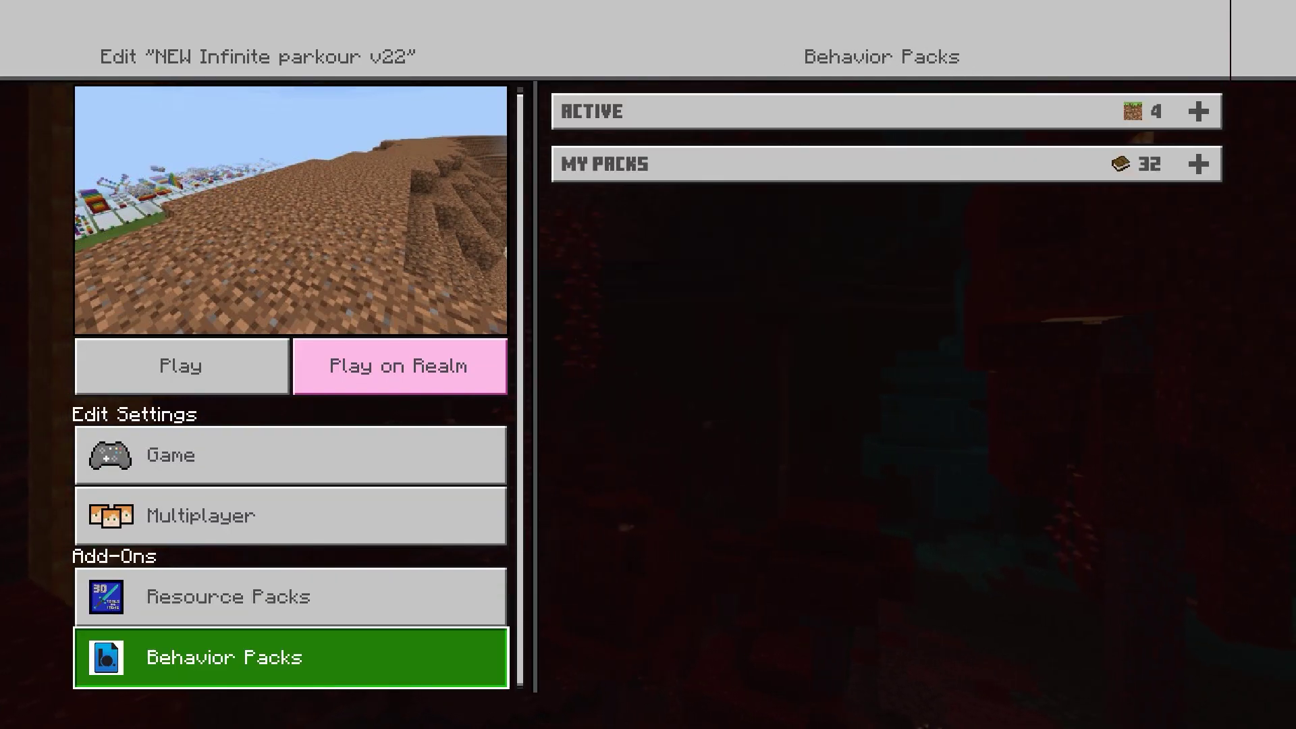
key("Up")
key("Down")
key("Up")
key("Down")
key("Up")
key("Down")
key("Up")
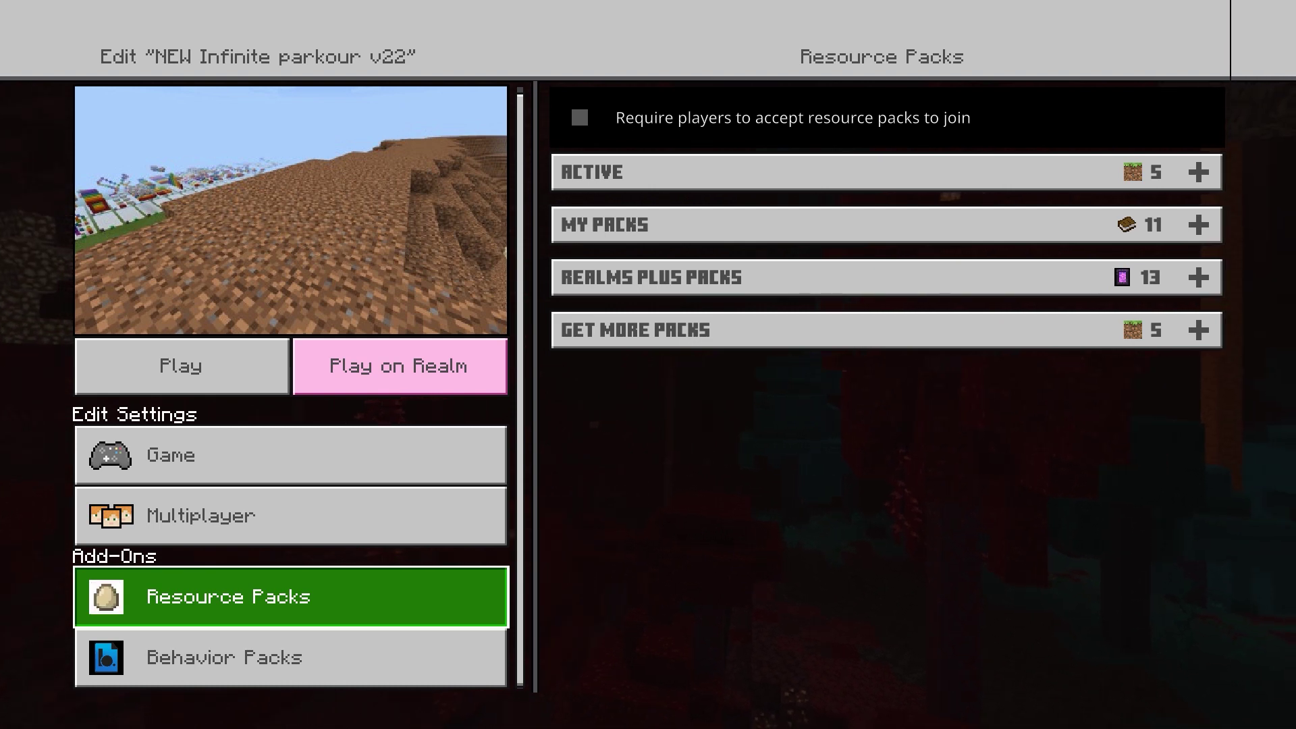
Expand My Packs and activate the 3D Tools & Items resource pack
key("Right")
key("Down")
key("Down")
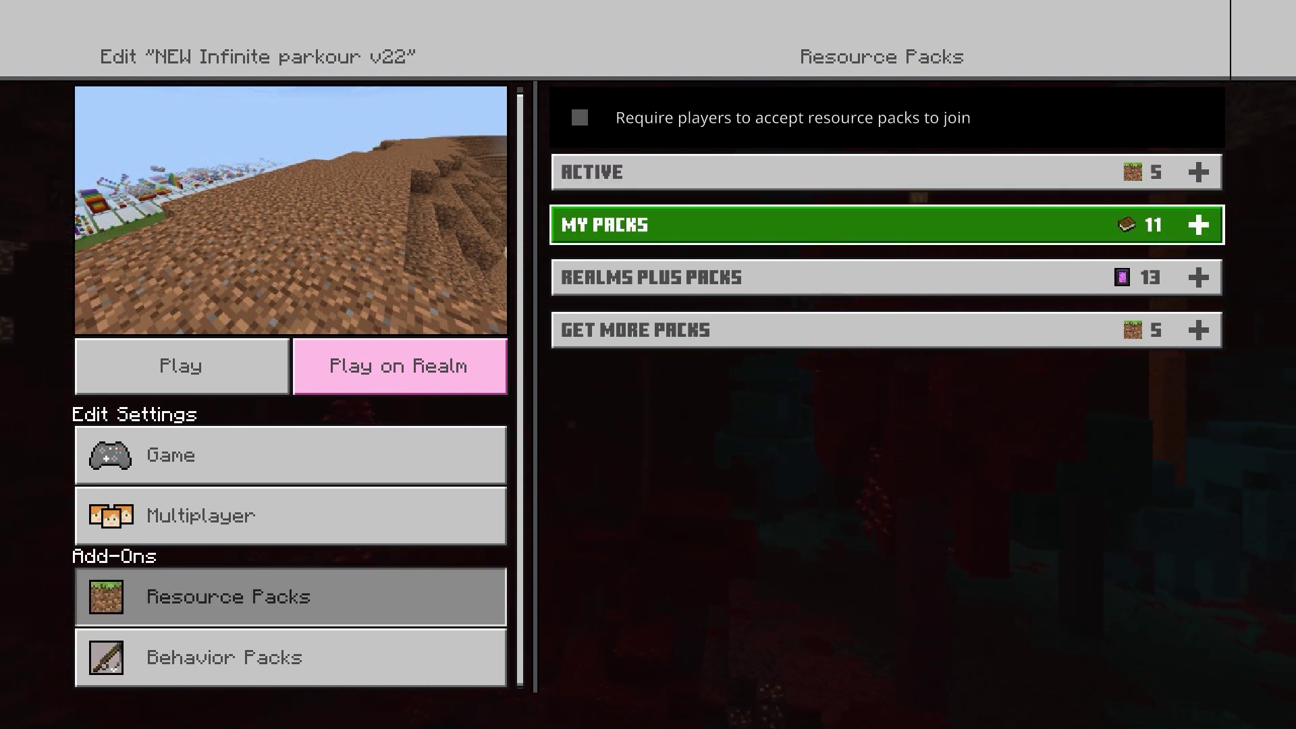
key("Return")
key("Down")
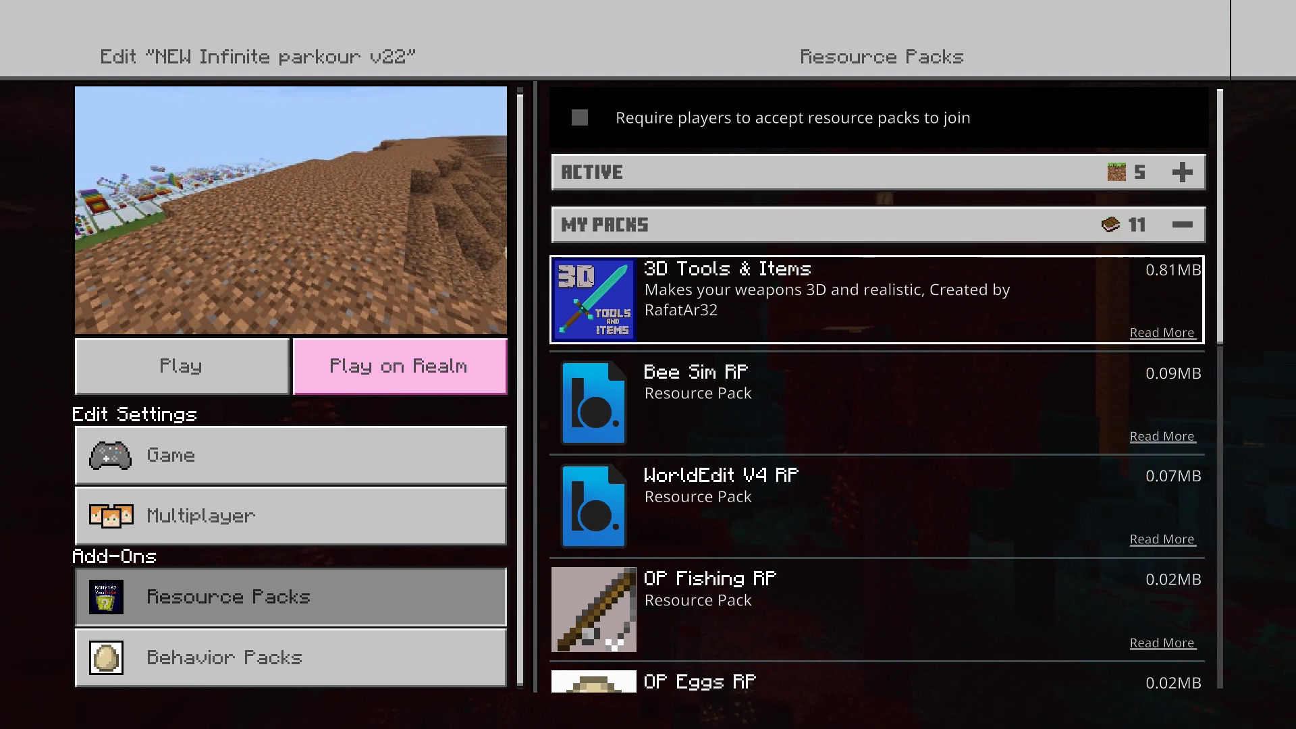
key("Return")
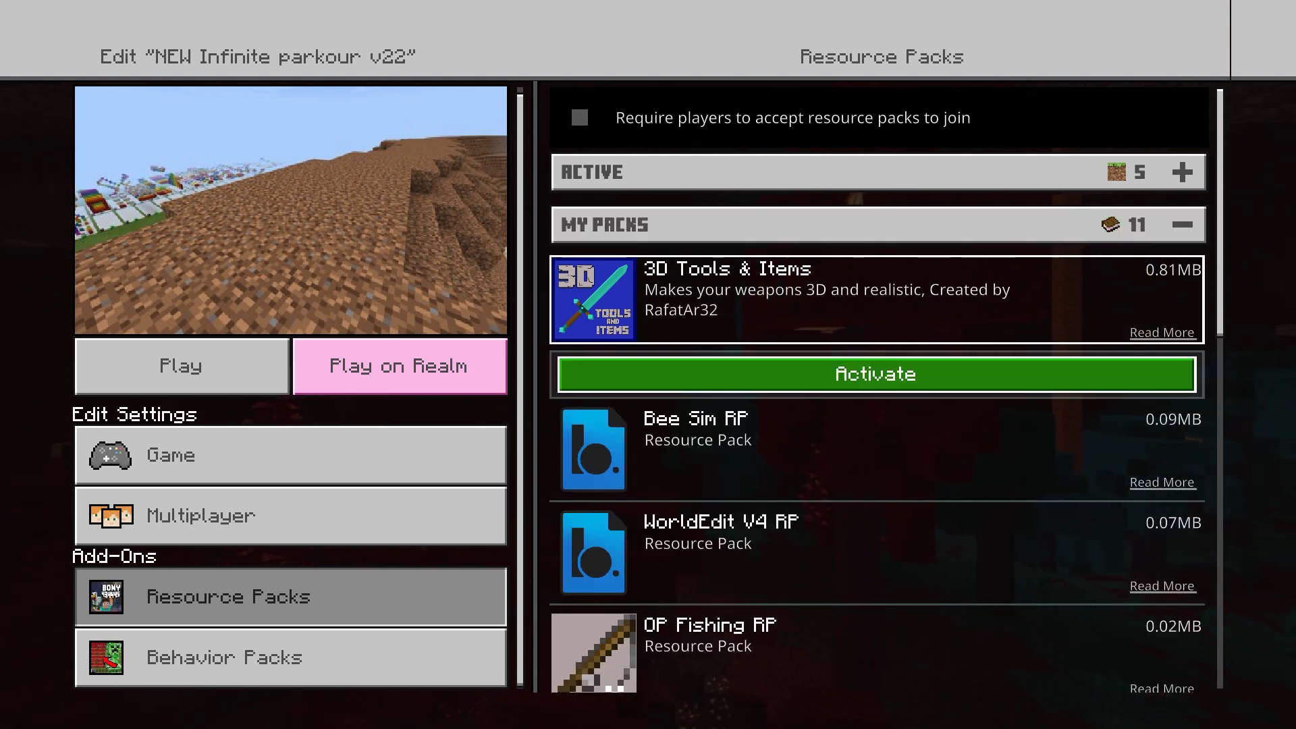
key("Return")
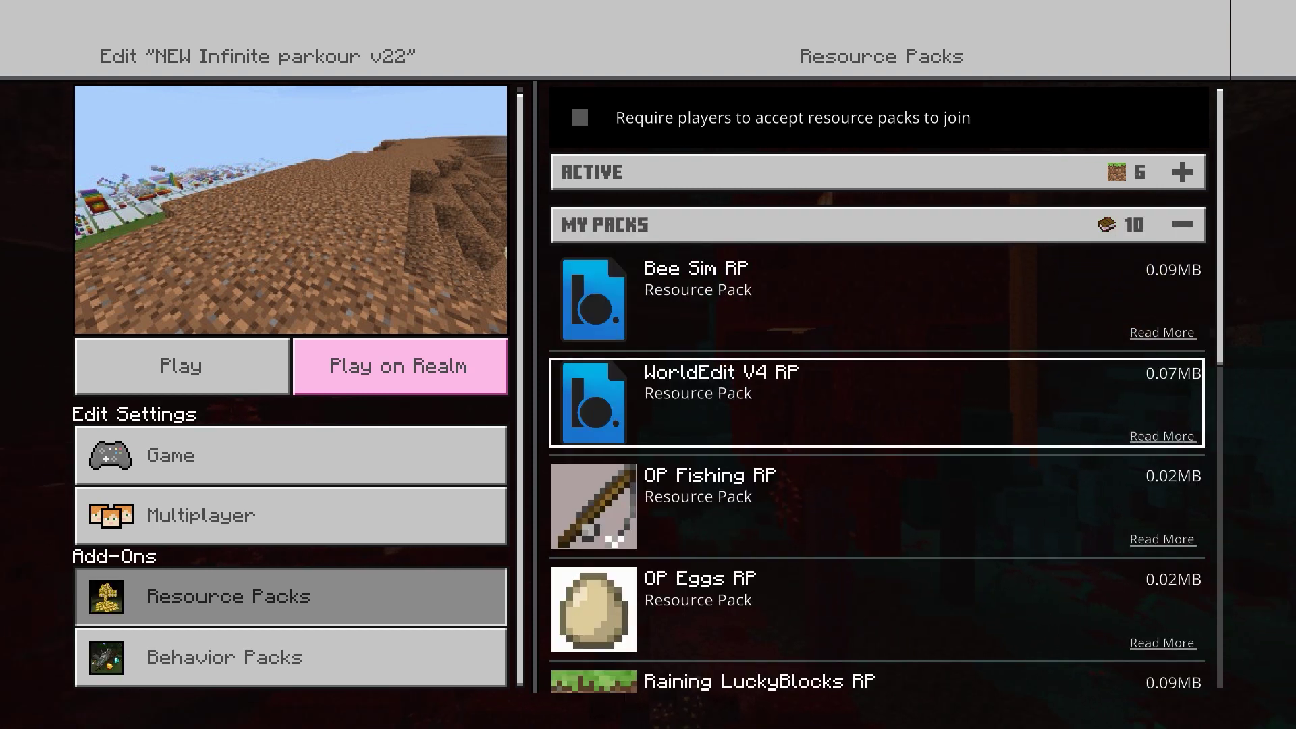
Check the active packs and Behavior Packs, then return to the Xbox Home screen
key("Up")
key("Up")
key("Up")
key("Down")
key("Up")
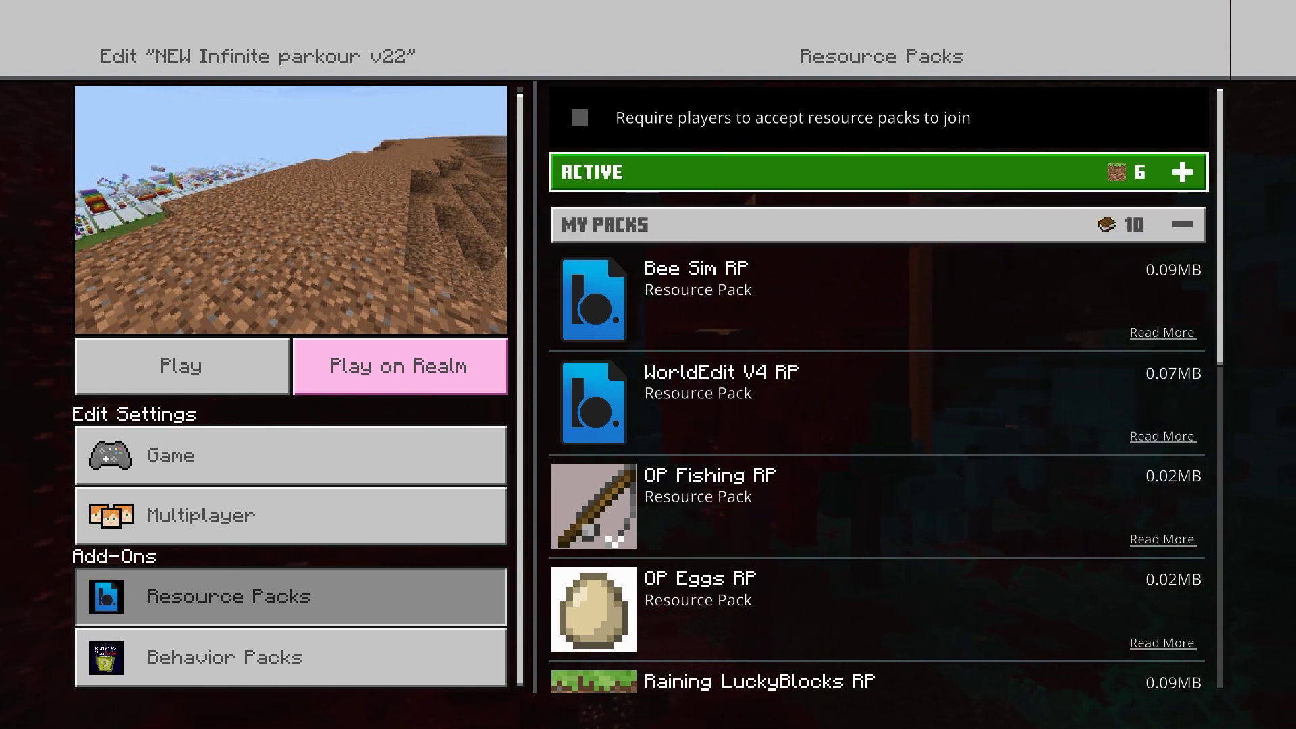
key("Left")
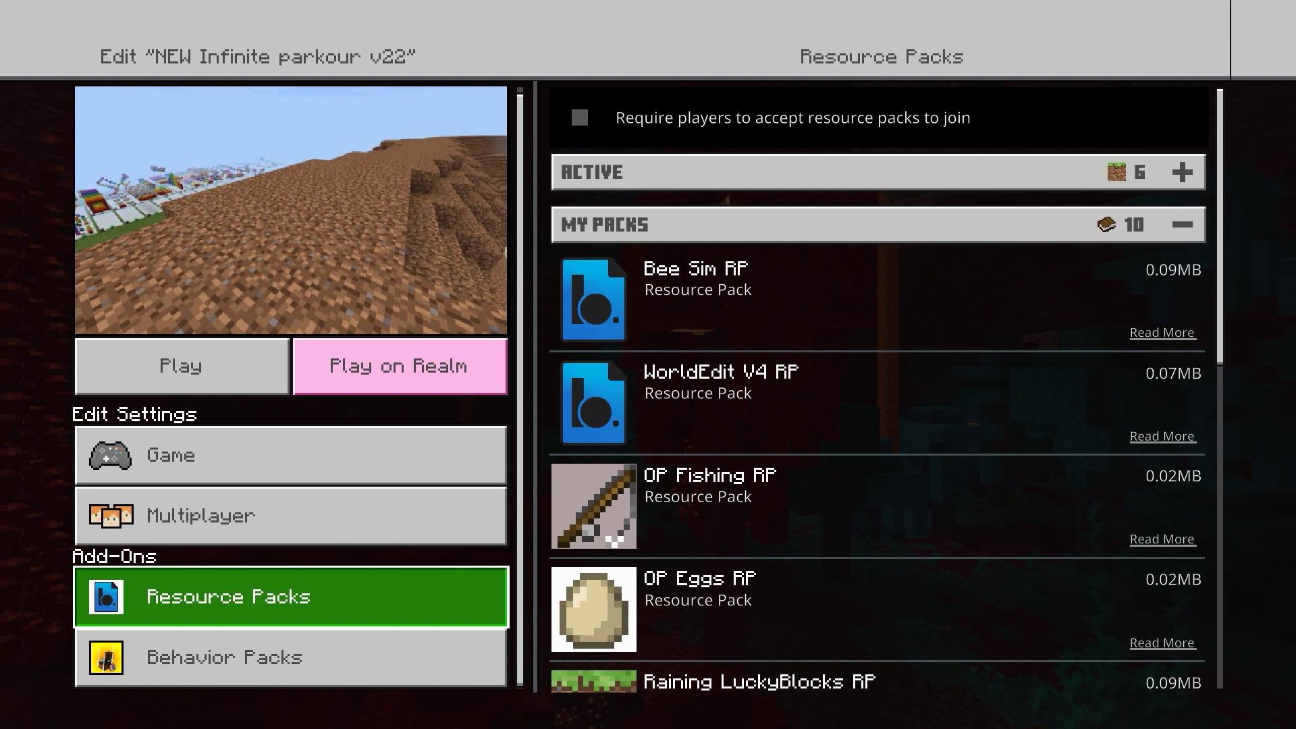
key("Down")
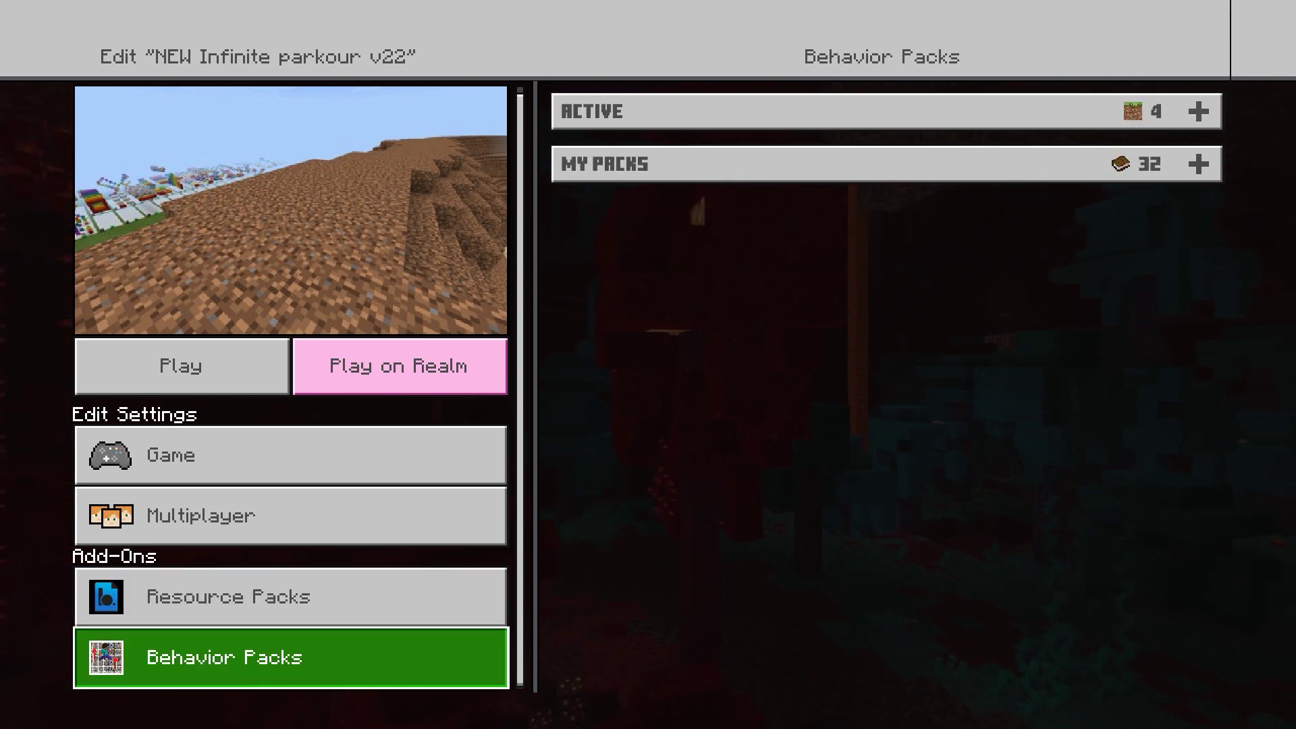
key("Up")
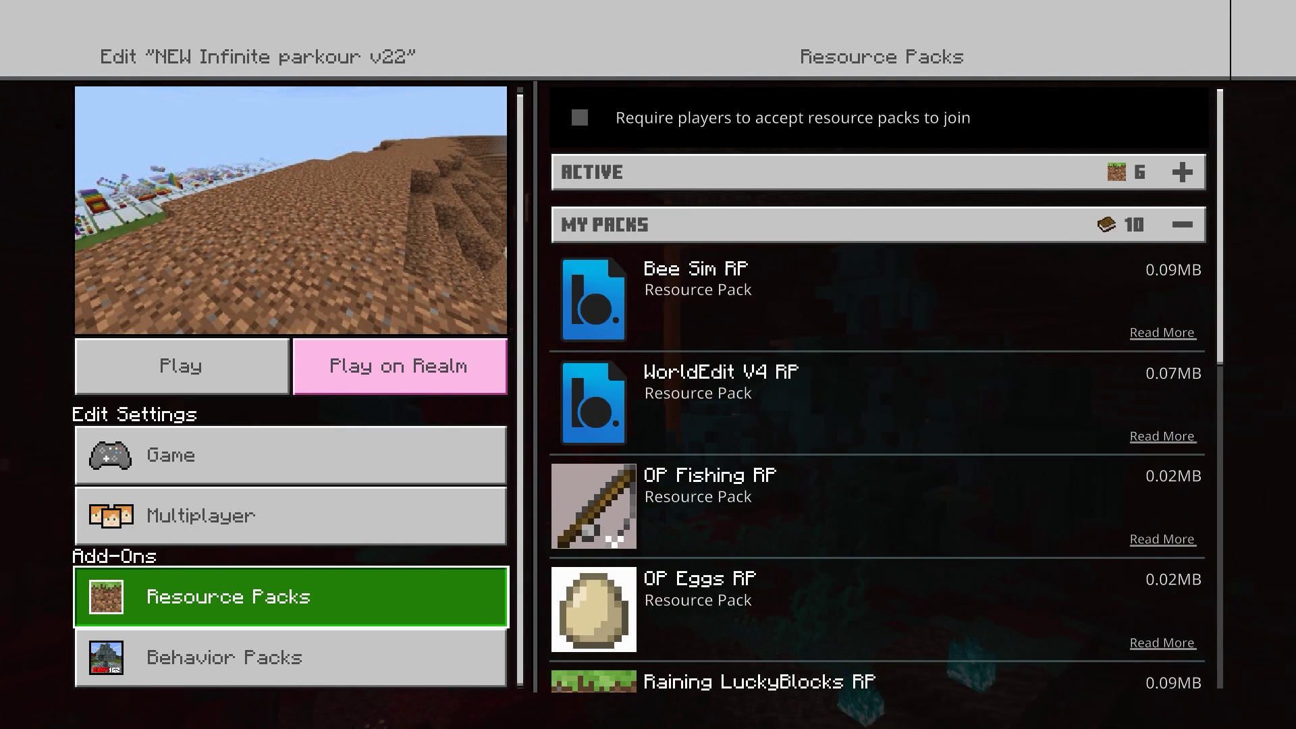
key("super")
key("Return")
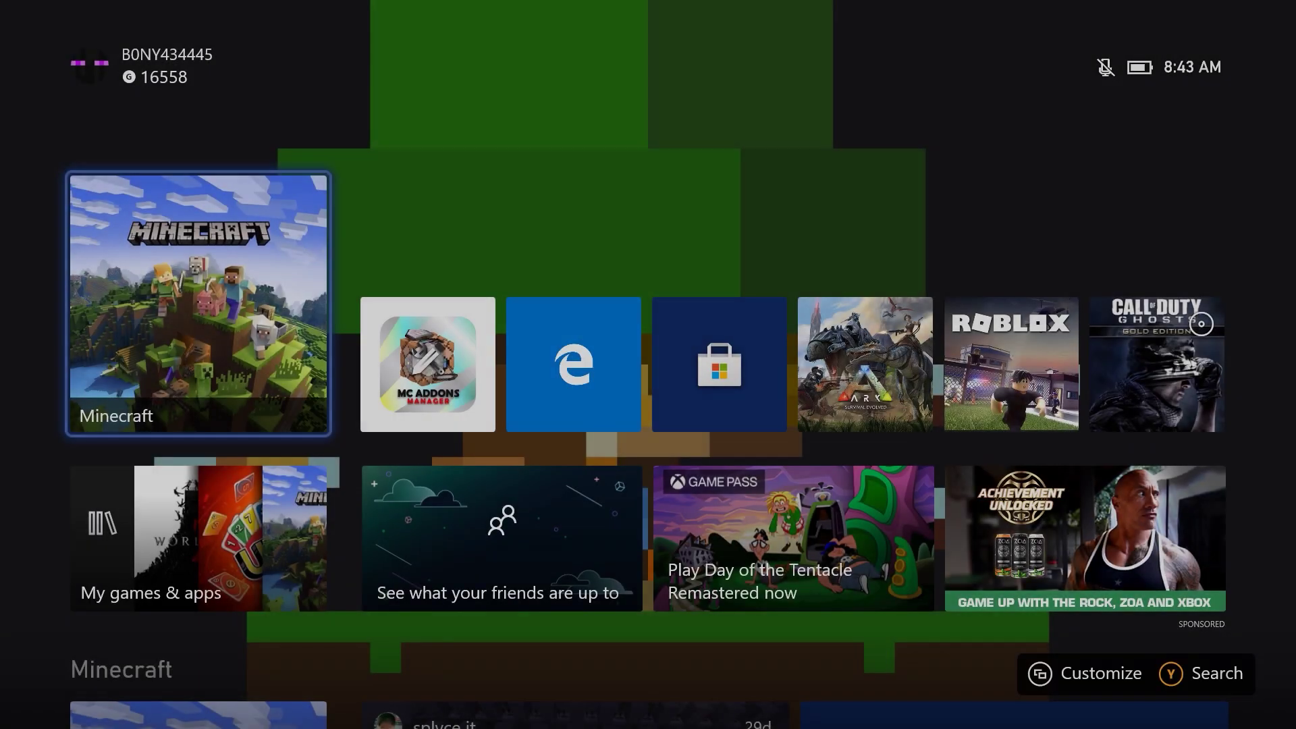
Launch Edge and open mcpedl.com's Skin Packs category from the Skins menu
key("Right")
key("Right")
key("Return")
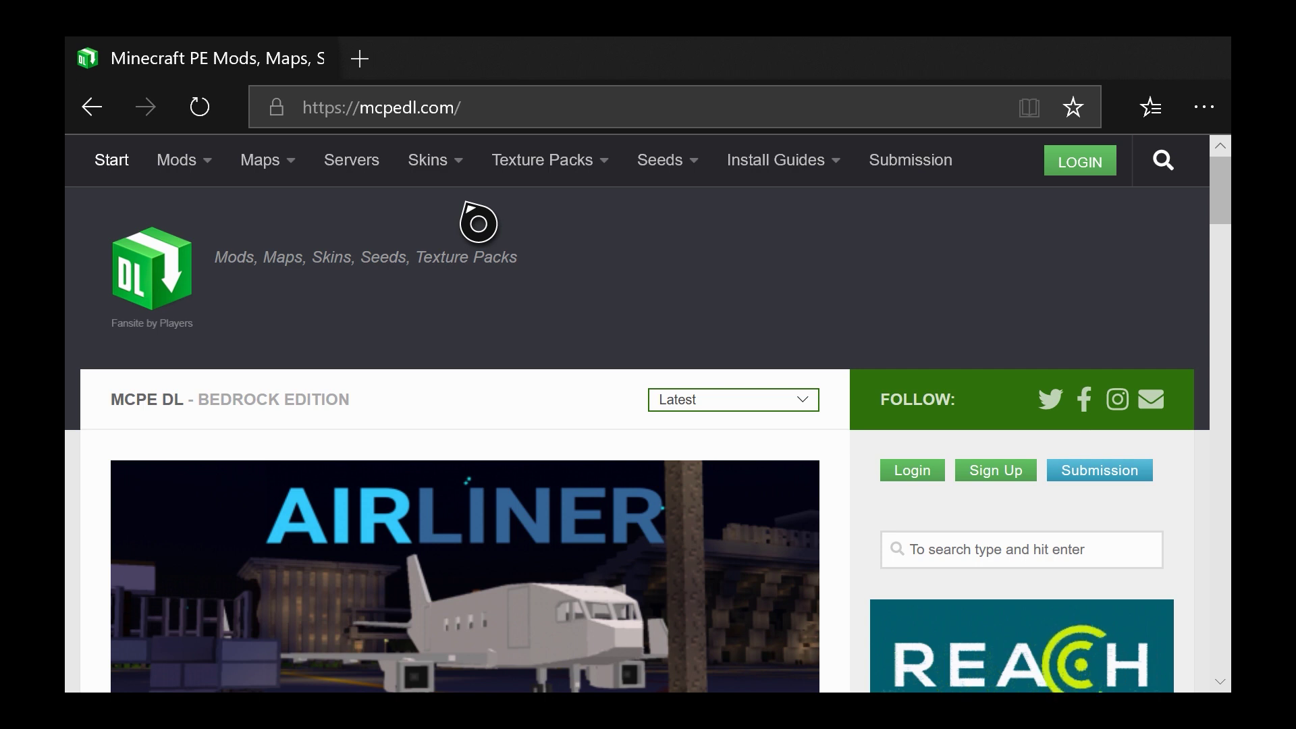
mouse_move(445, 176)
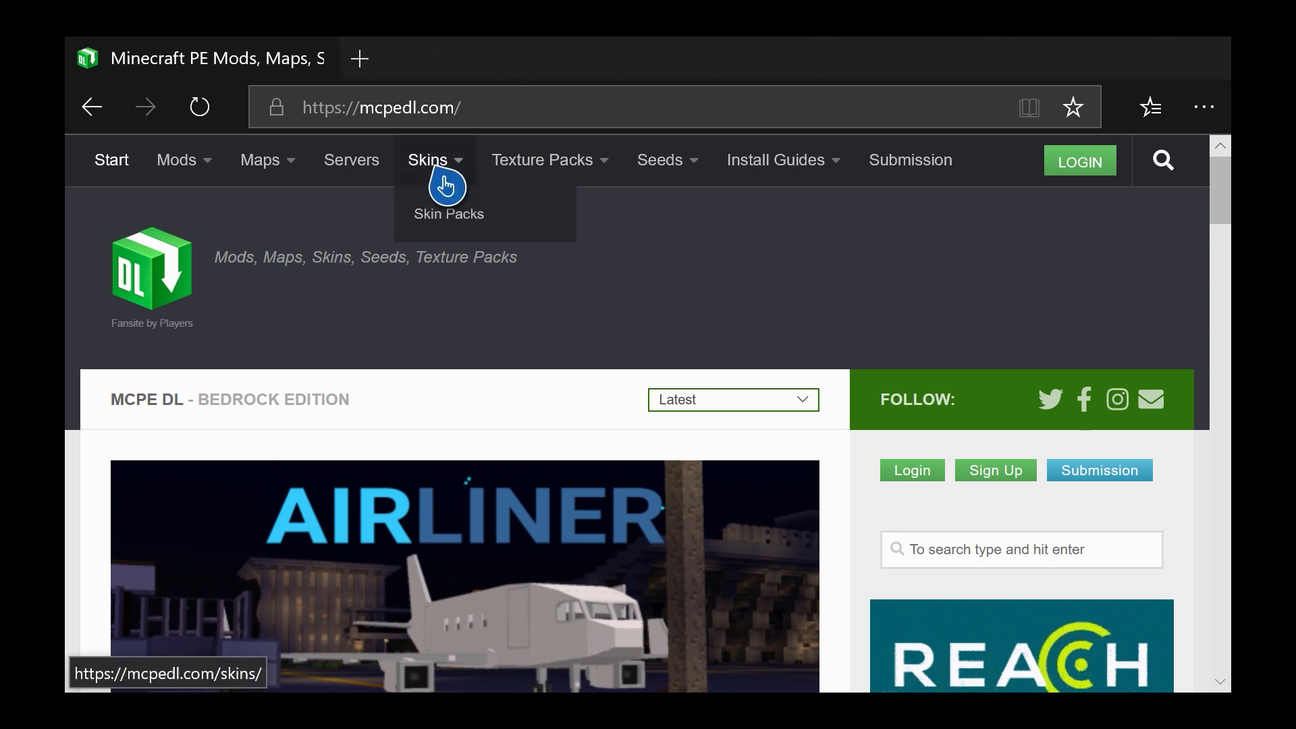
left_click(445, 244)
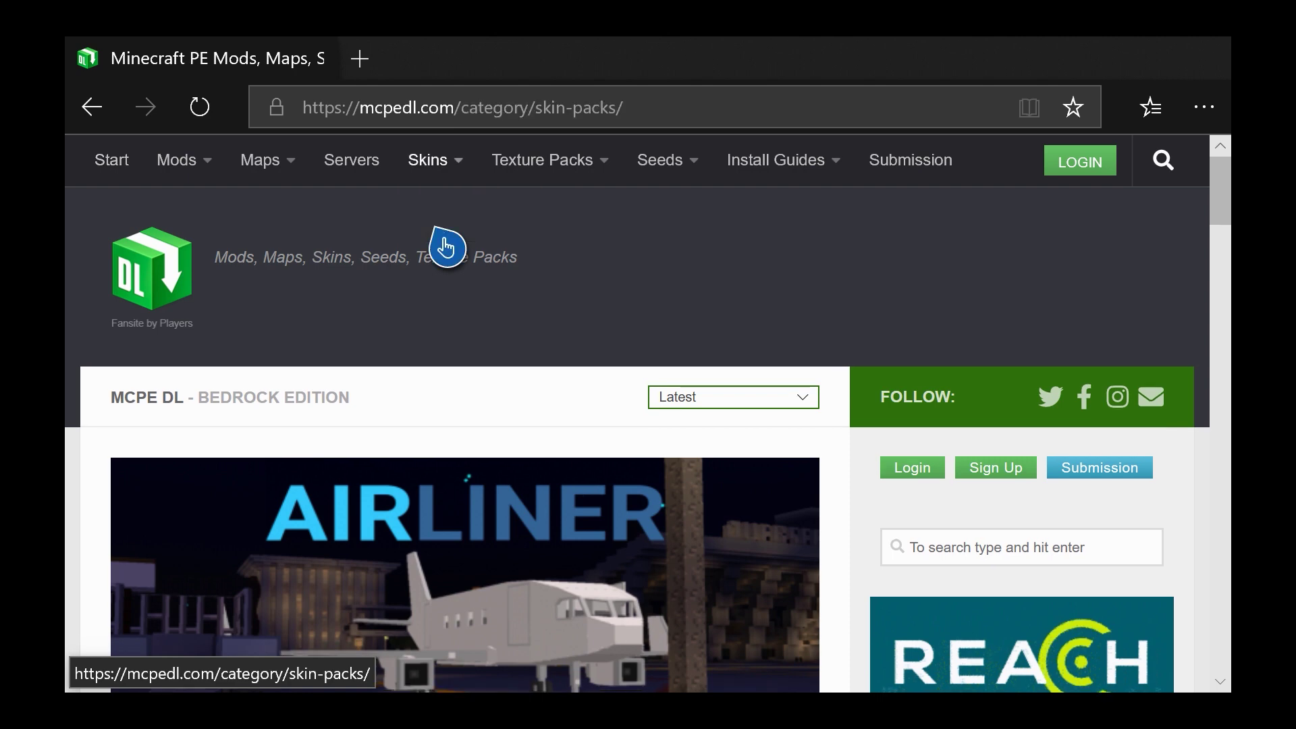
scroll(427, 405, "down", 10)
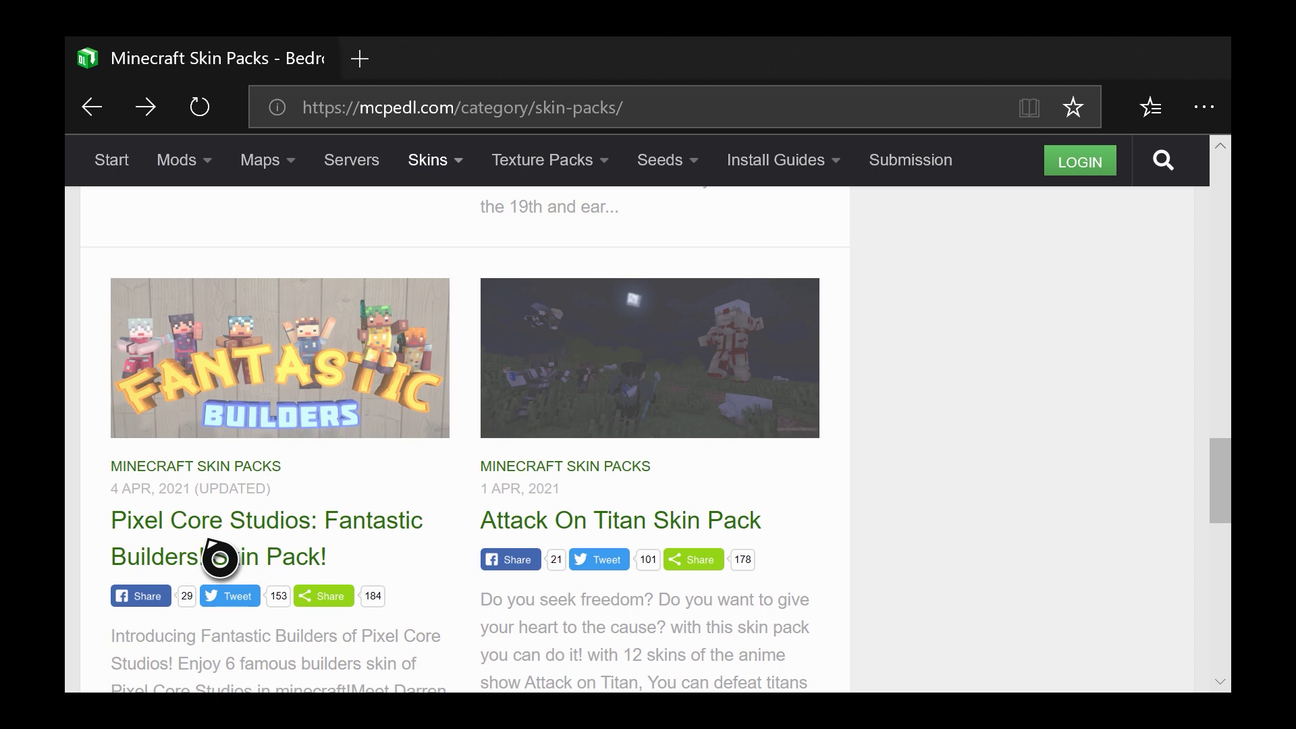
Open the Pixel Core Studios: Fantastic Builders! Skin Pack article and scroll to Downloads
left_click(182, 544)
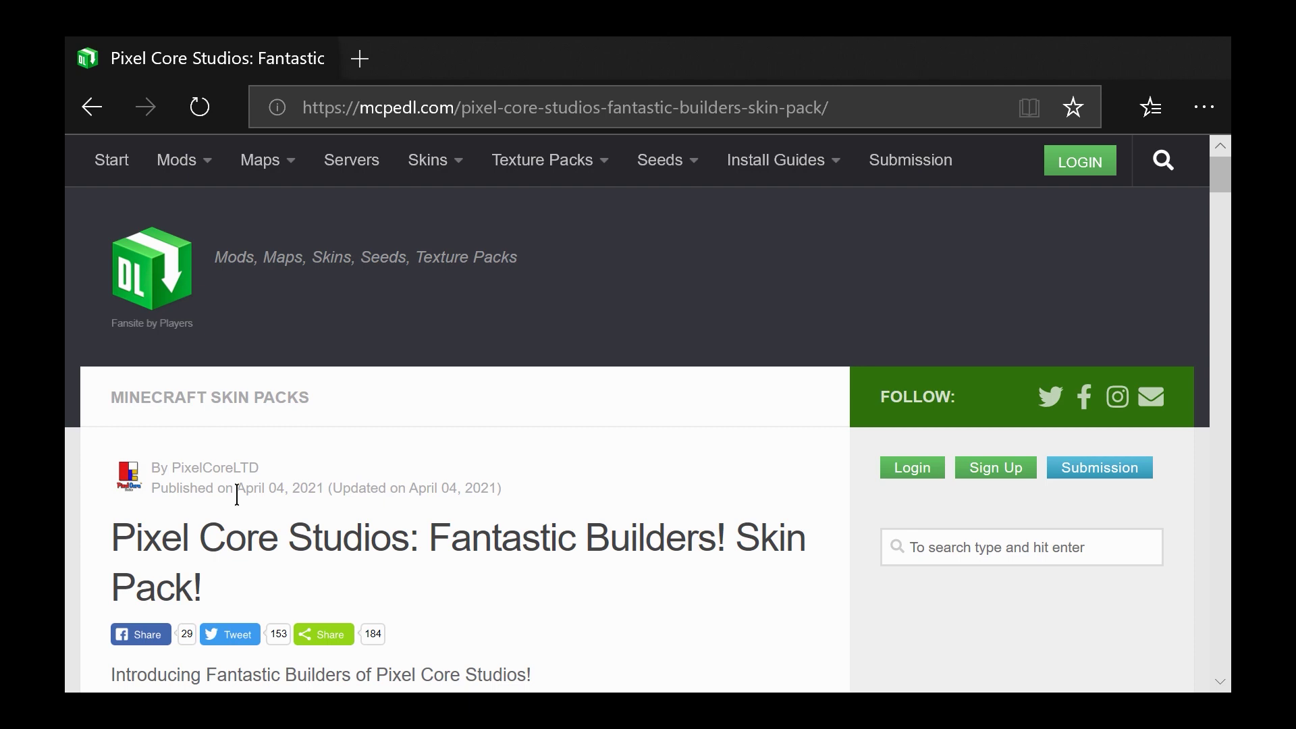
scroll(203, 493, "down", 3)
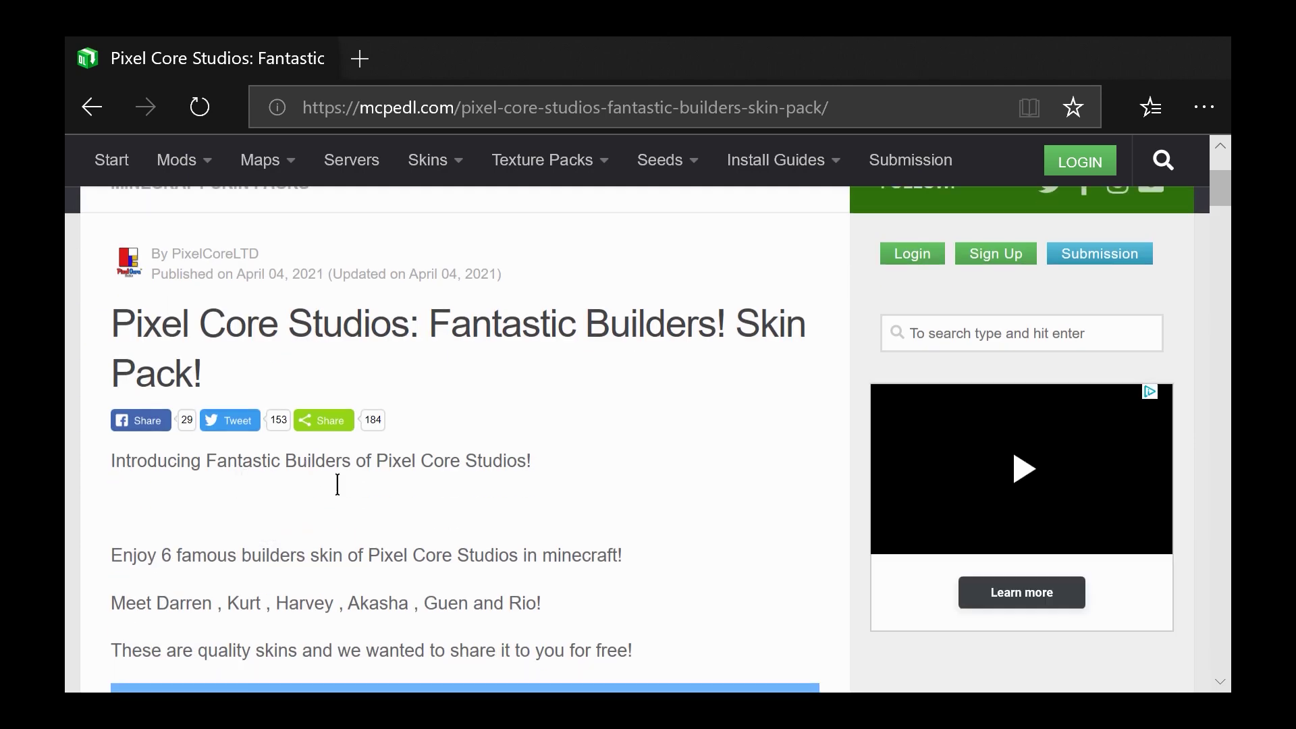
scroll(378, 463, "down", 15)
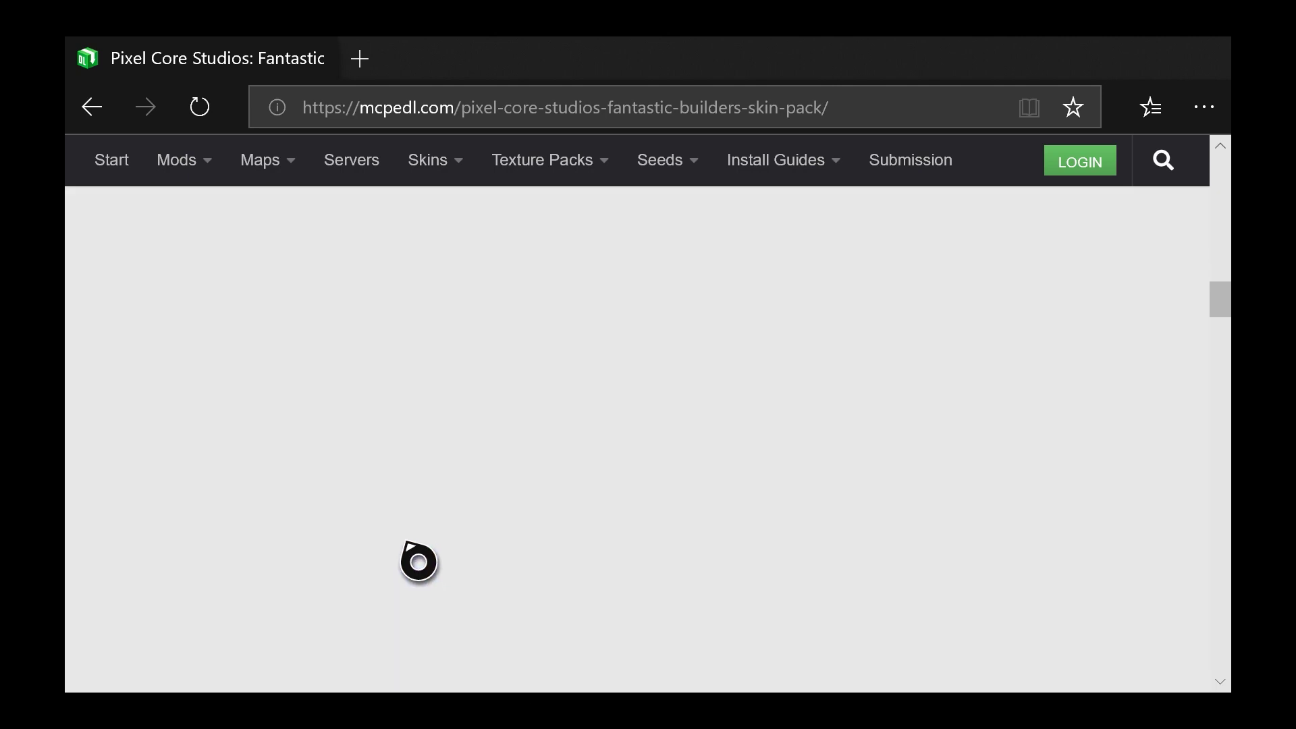
scroll(419, 561, "down", 10)
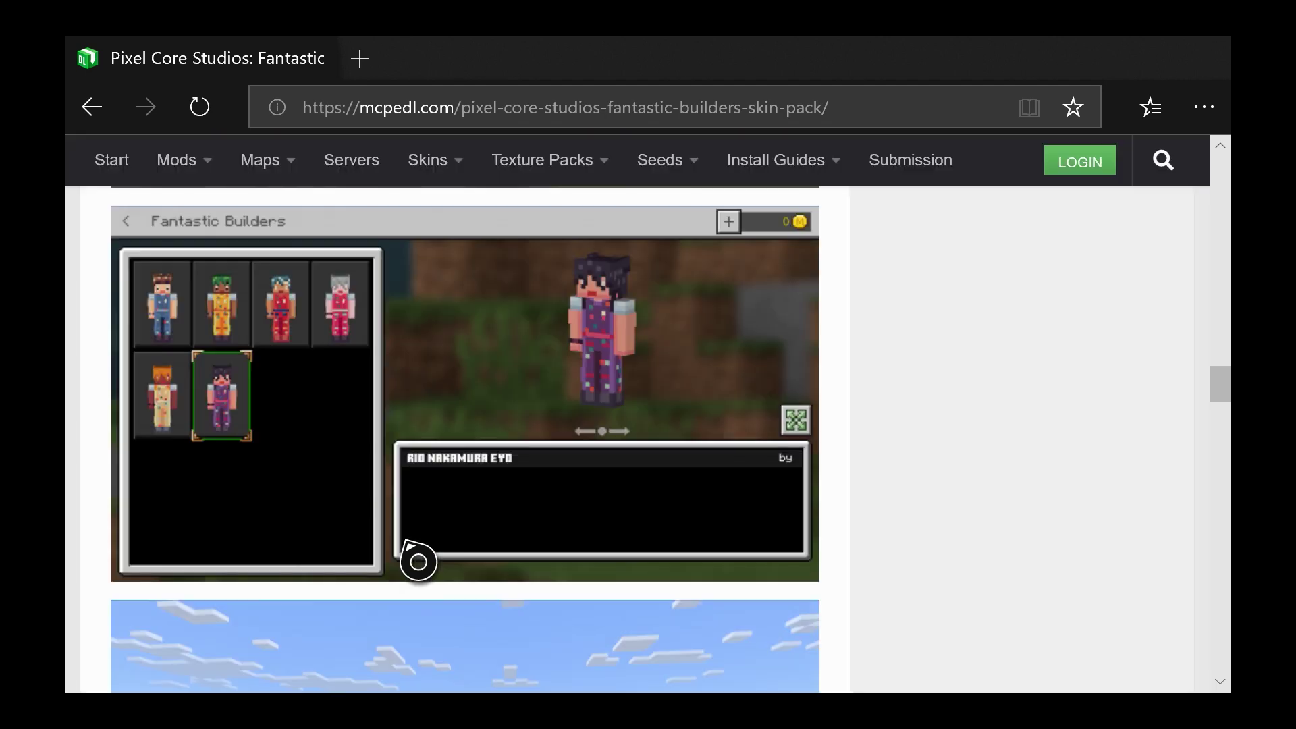
scroll(418, 562, "down", 15)
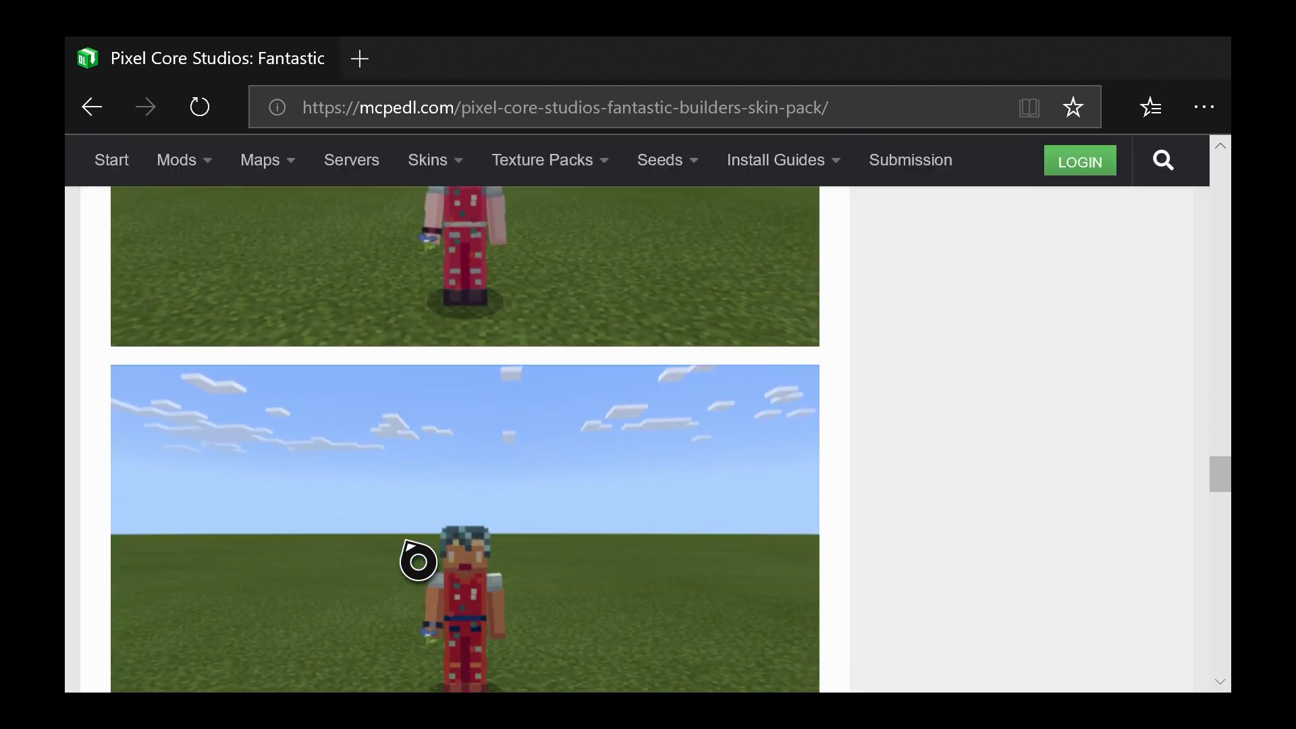
scroll(418, 561, "down", 8)
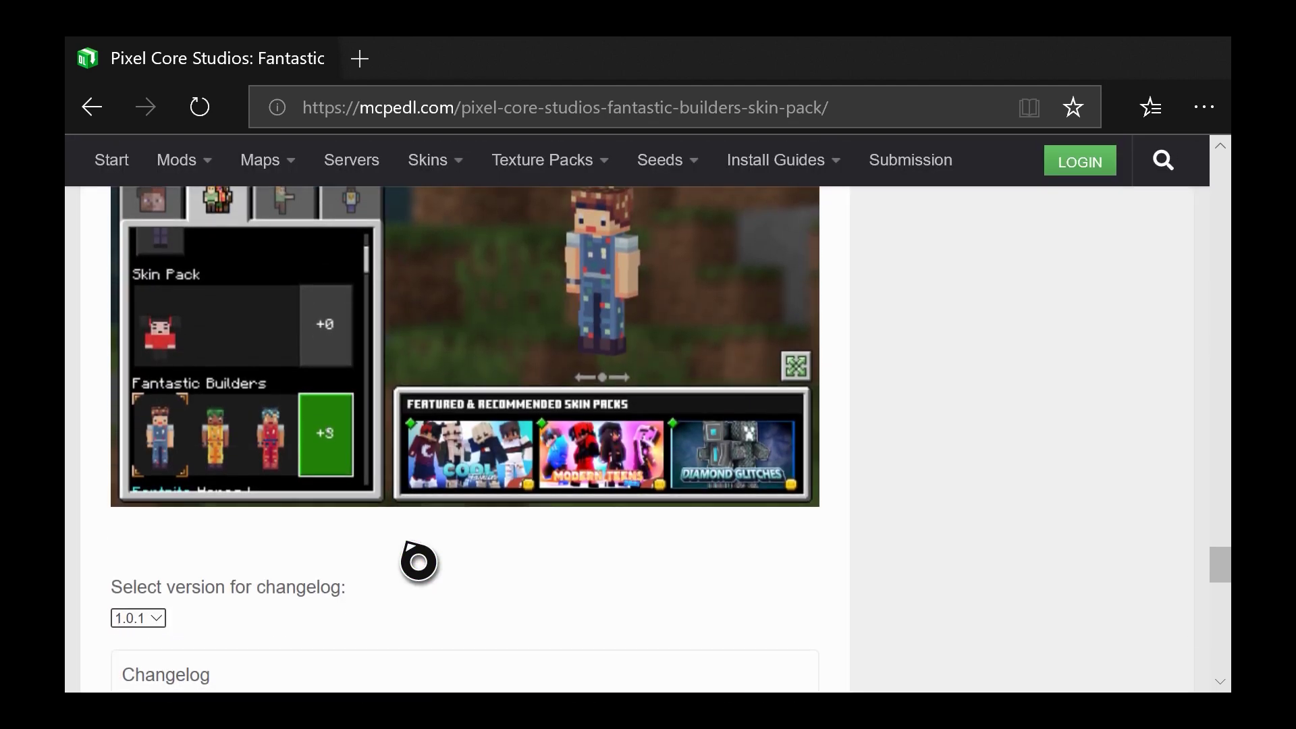
scroll(352, 553, "down", 3)
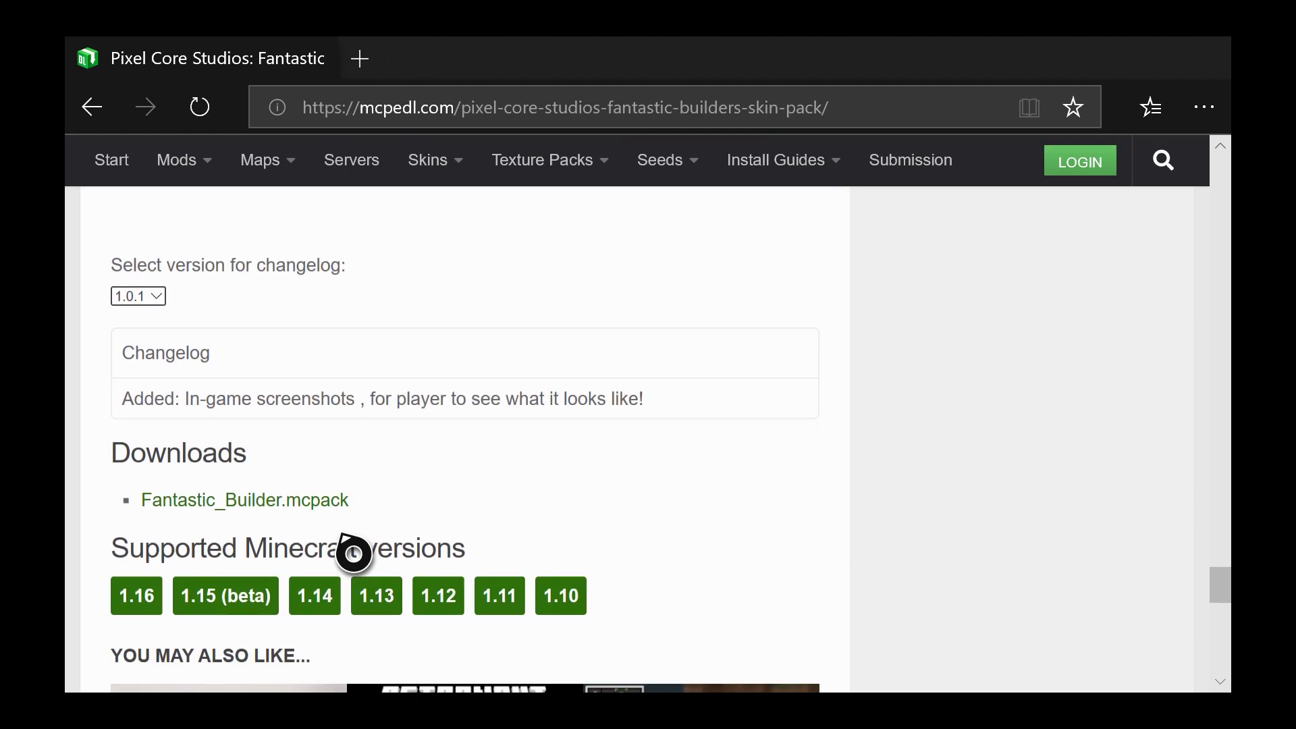
Download and save Fantastic_Builder.mcpack, then launch MC Addons Manager from the guide
left_click(304, 511)
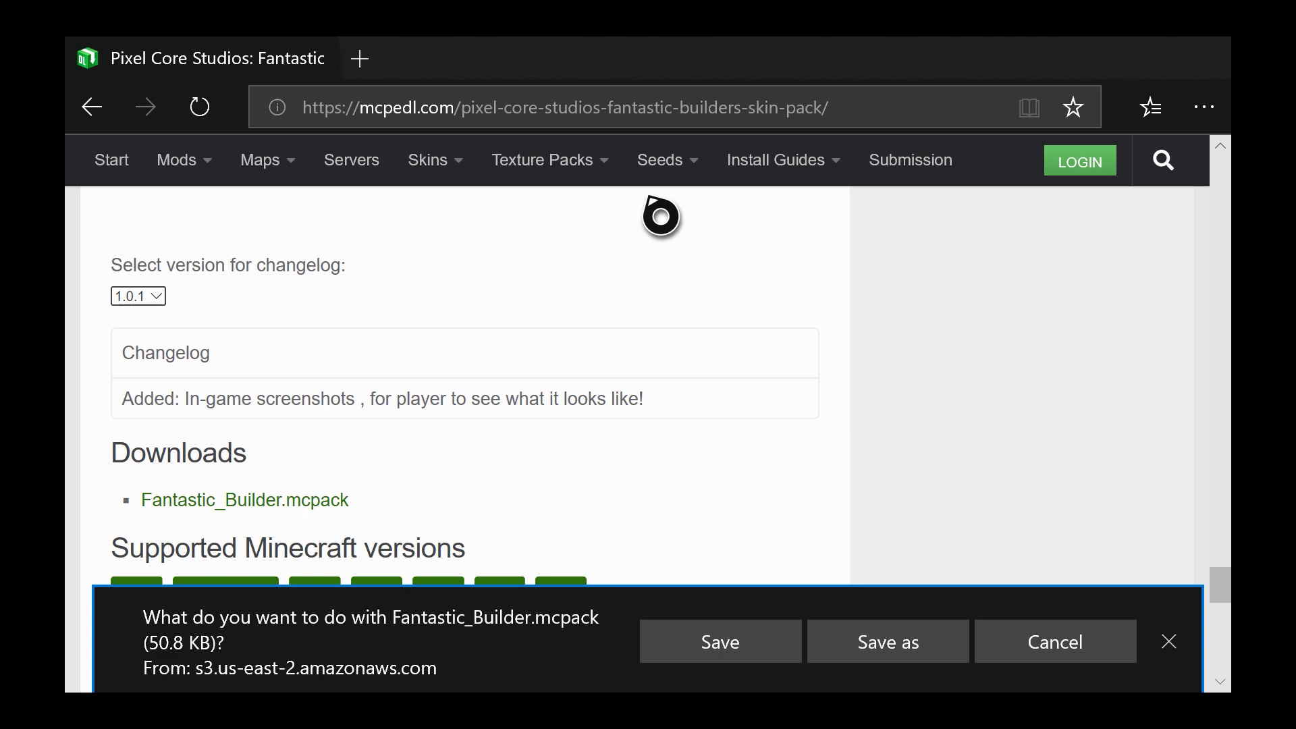
left_click(760, 656)
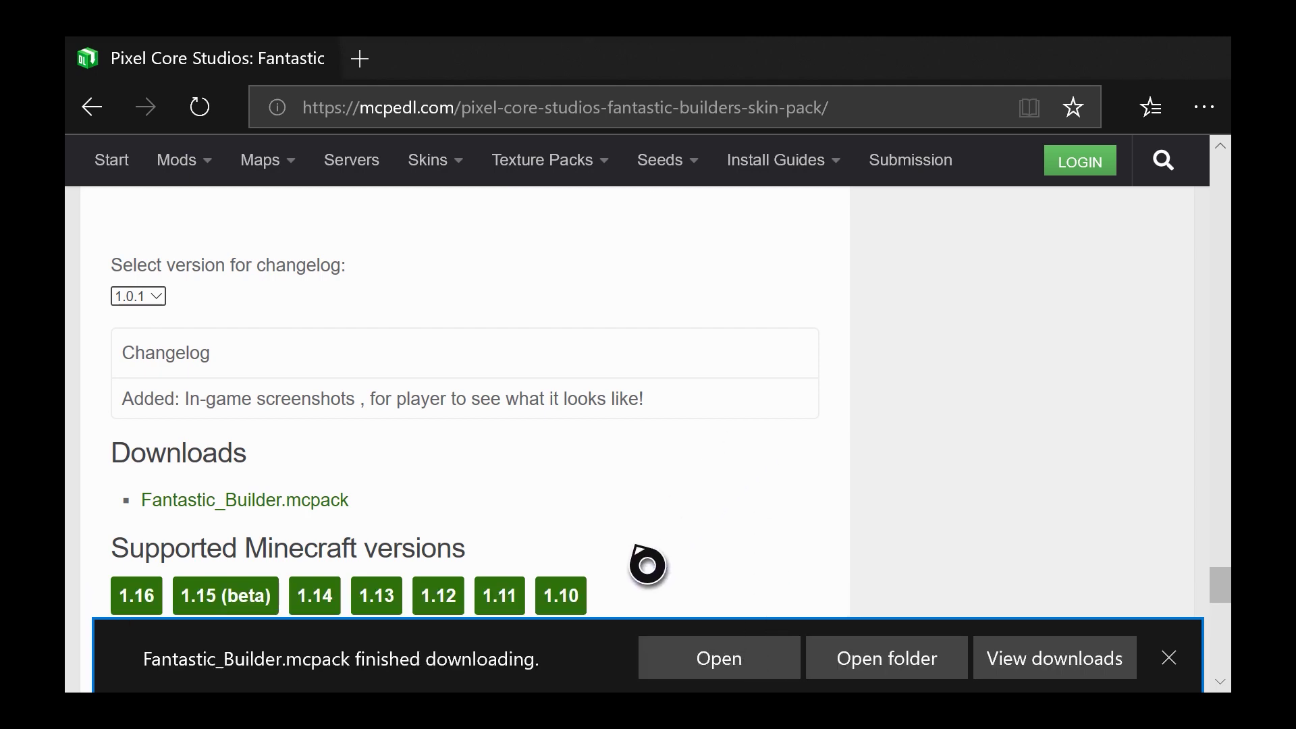
key("super")
key("Down")
key("Down")
key("Down")
key("Down")
key("Return")
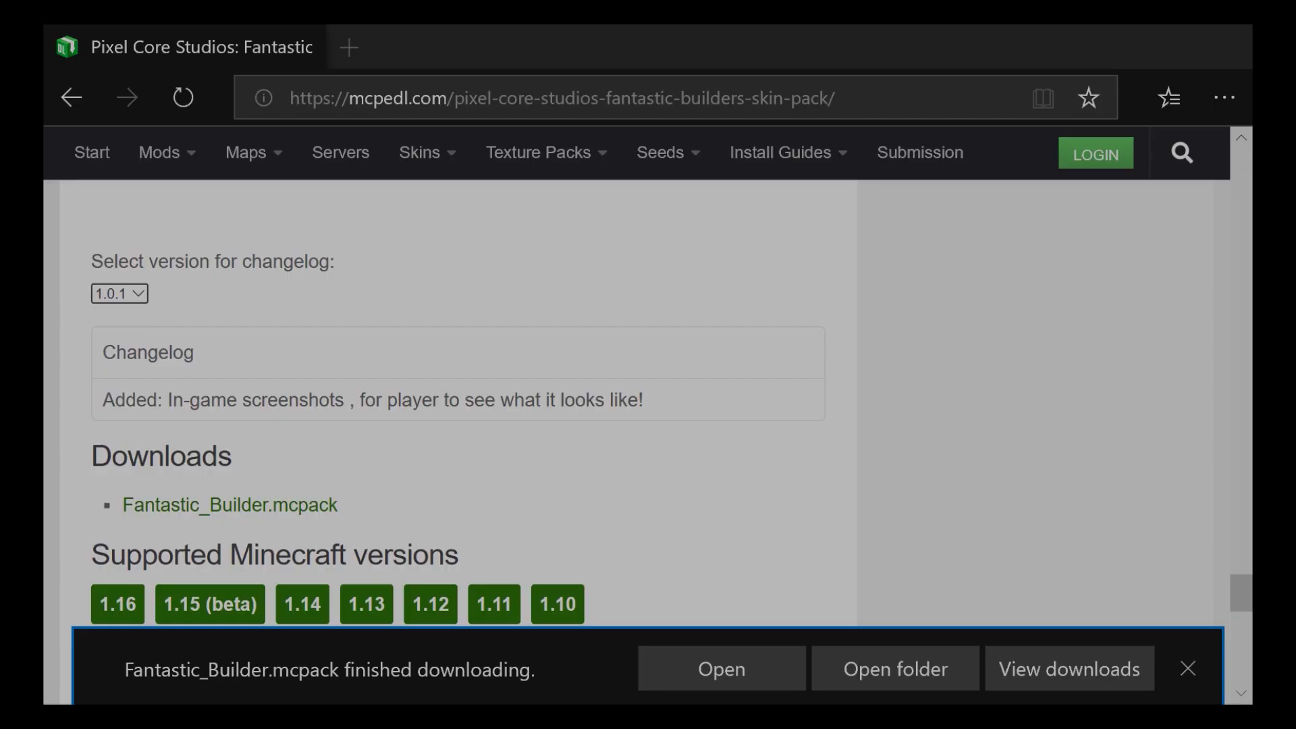